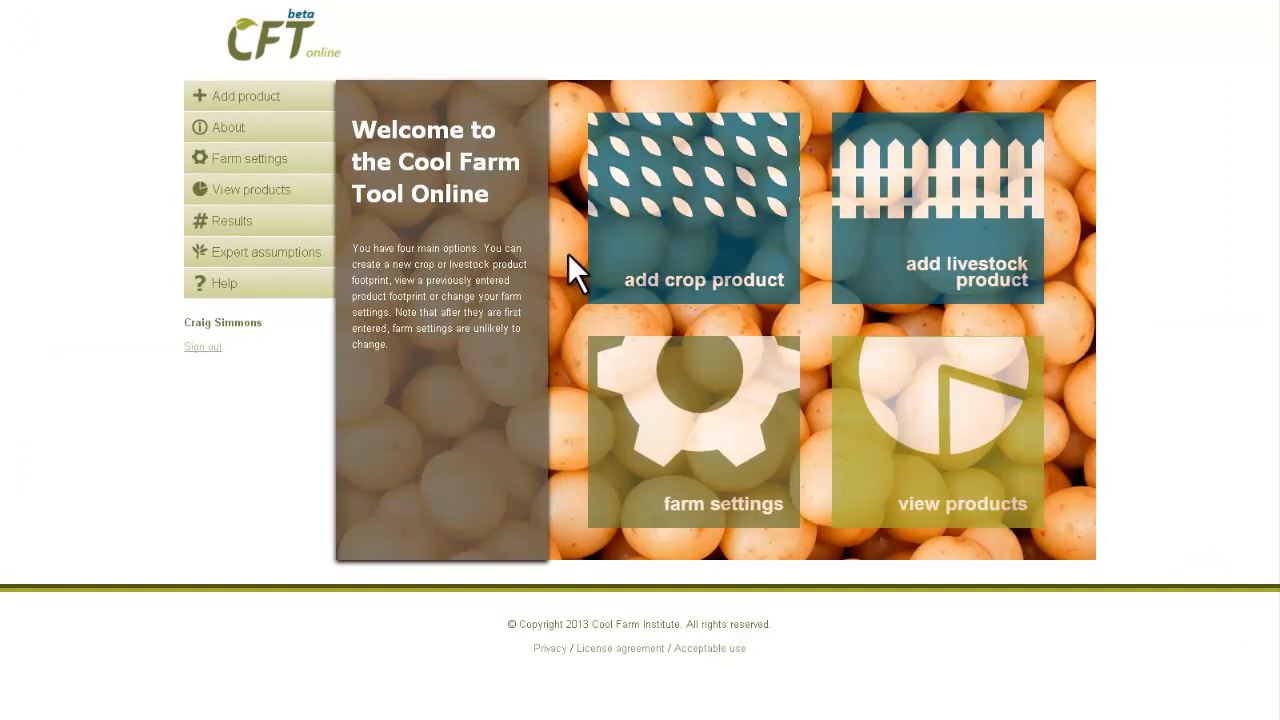
Step: Start a new crop product and set its crop type to Dry Bean
click(674, 212)
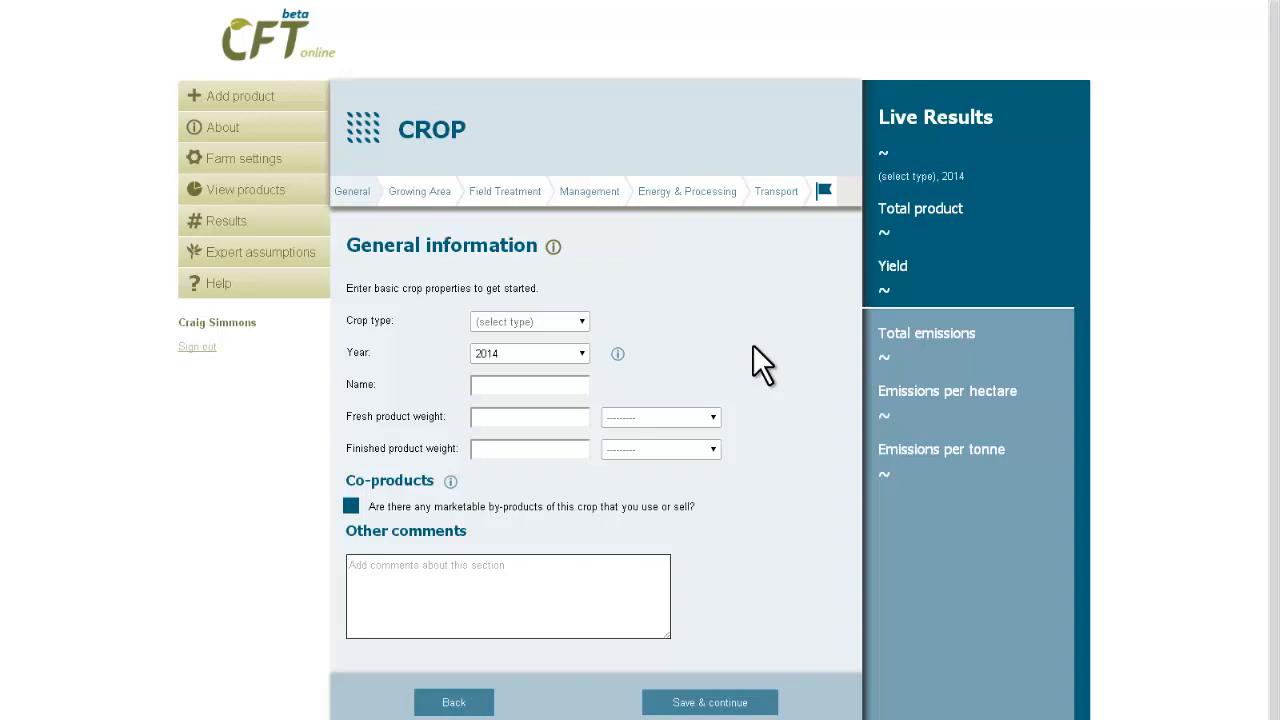
click(514, 320)
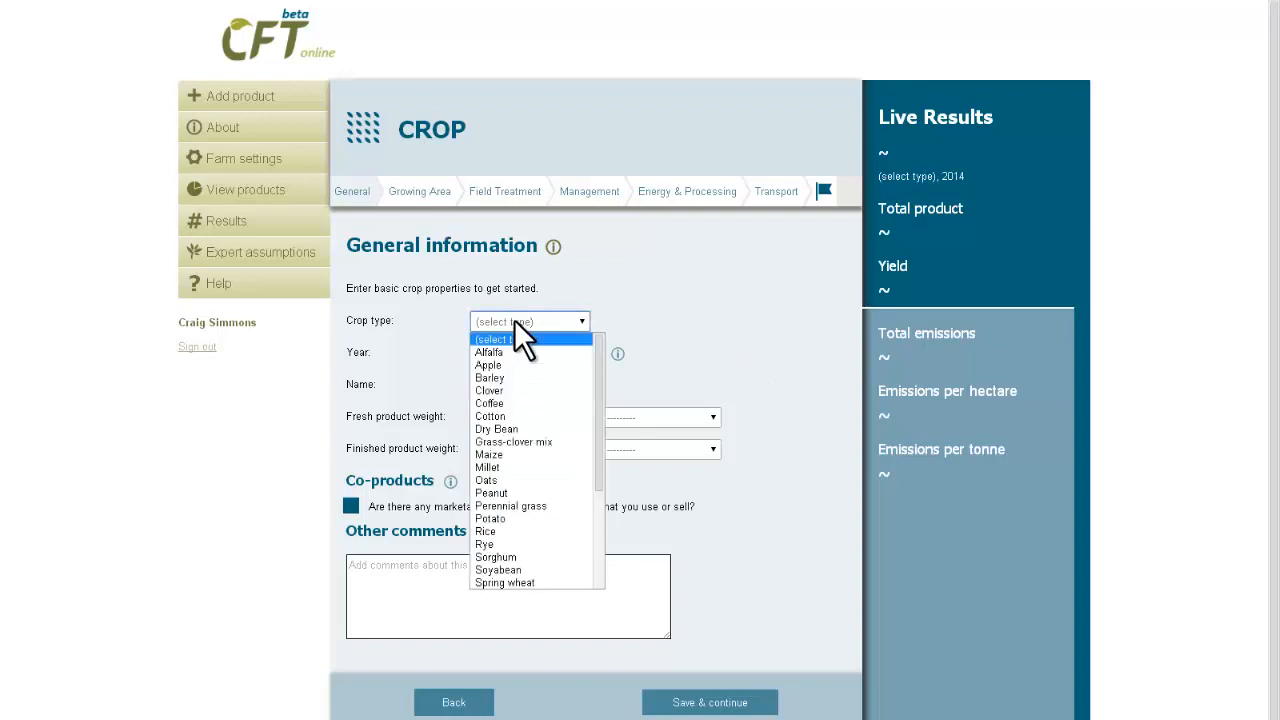
click(515, 429)
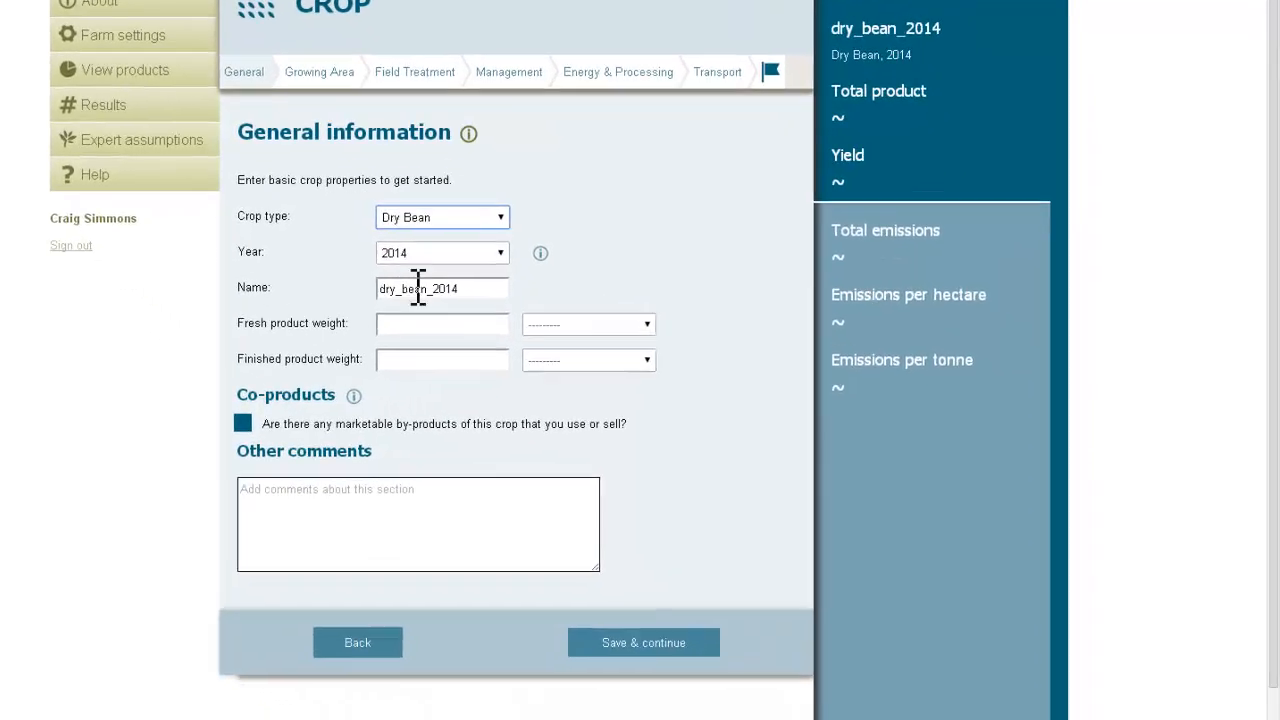
Step: Rename the crop product as my_new_bean_2014
click(431, 289)
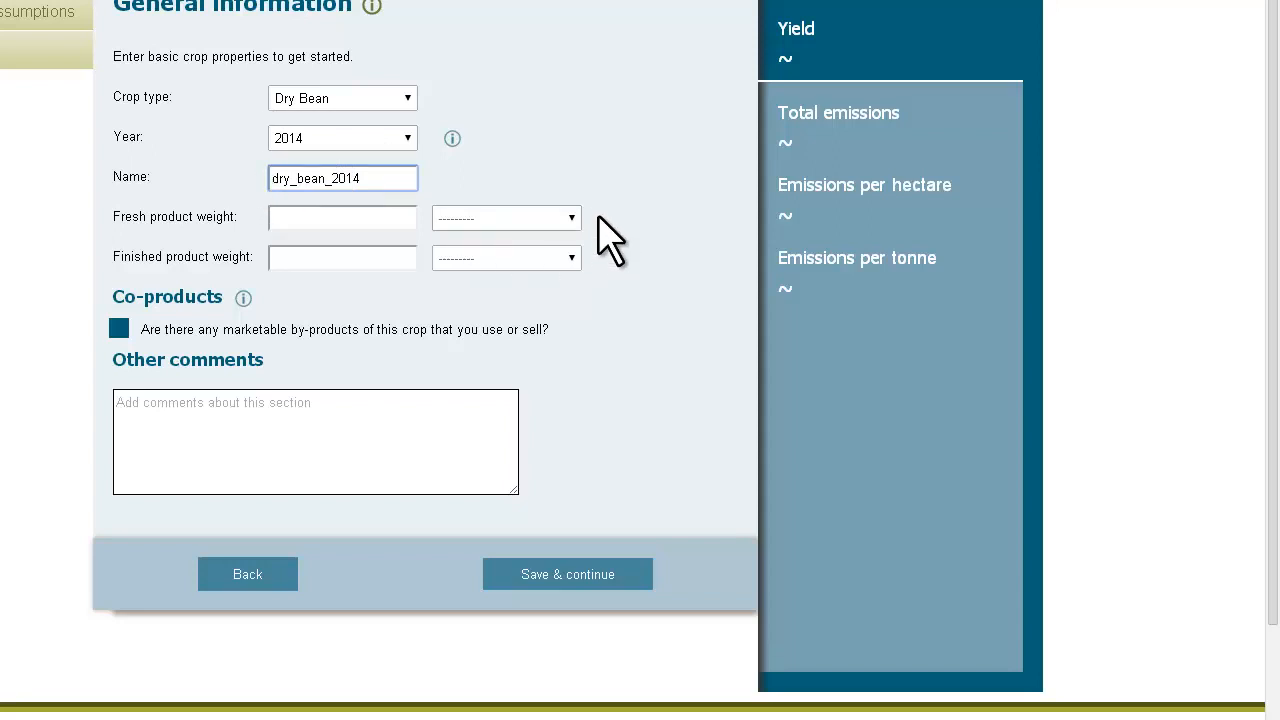
mouse_move(453, 143)
mouse_move(375, 8)
drag(290, 179, 256, 174)
text(my_new)
Step: Set both the fresh and the finished product weight to 106 tonnes
click(317, 218)
text(10)
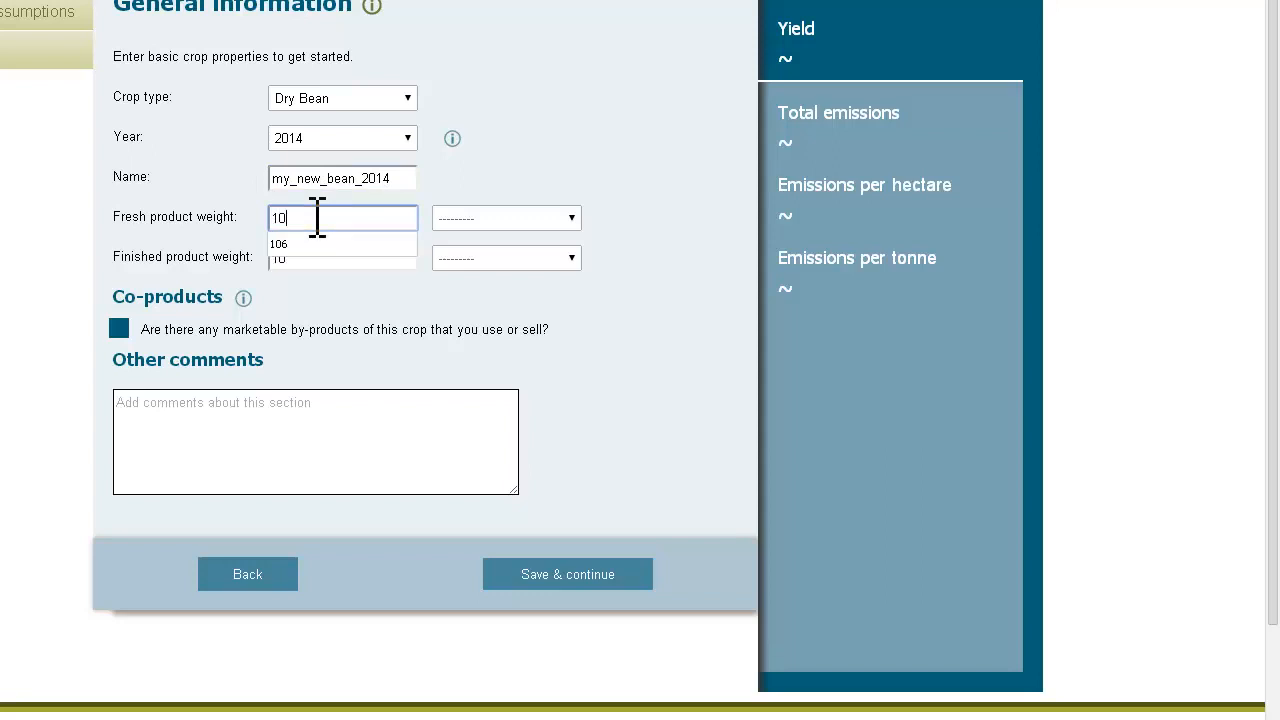
text(6)
click(477, 219)
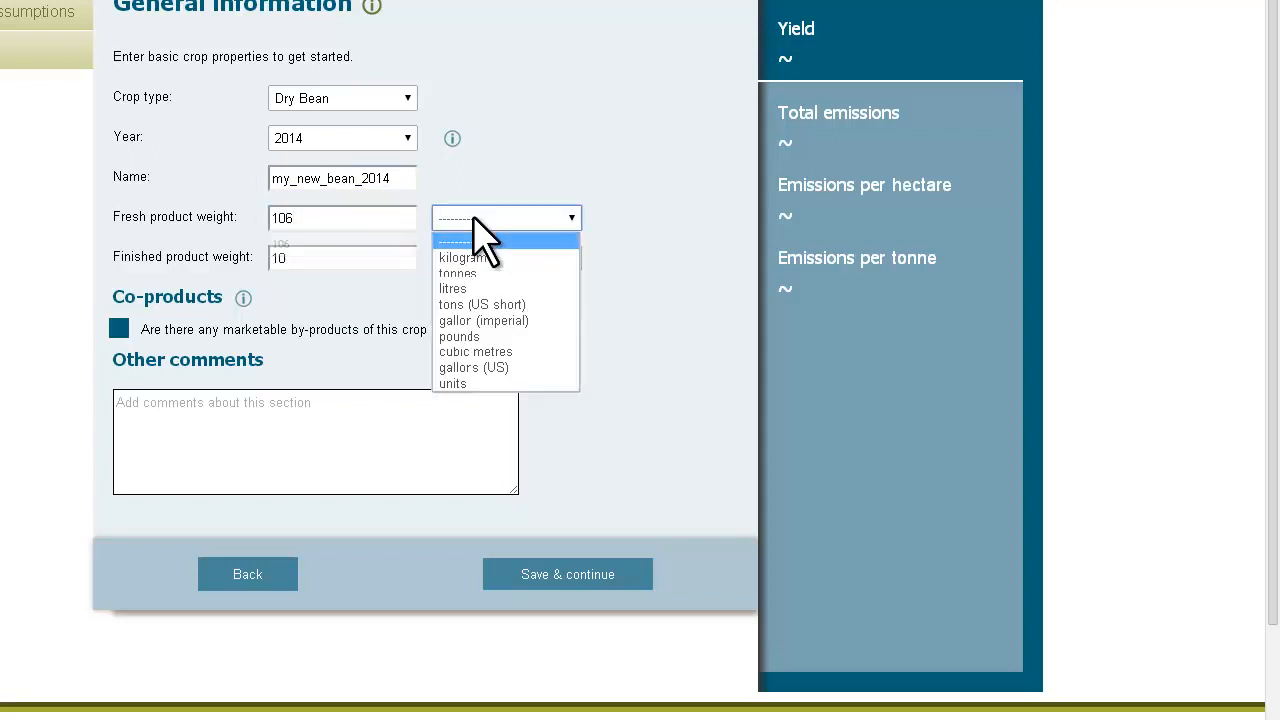
click(474, 274)
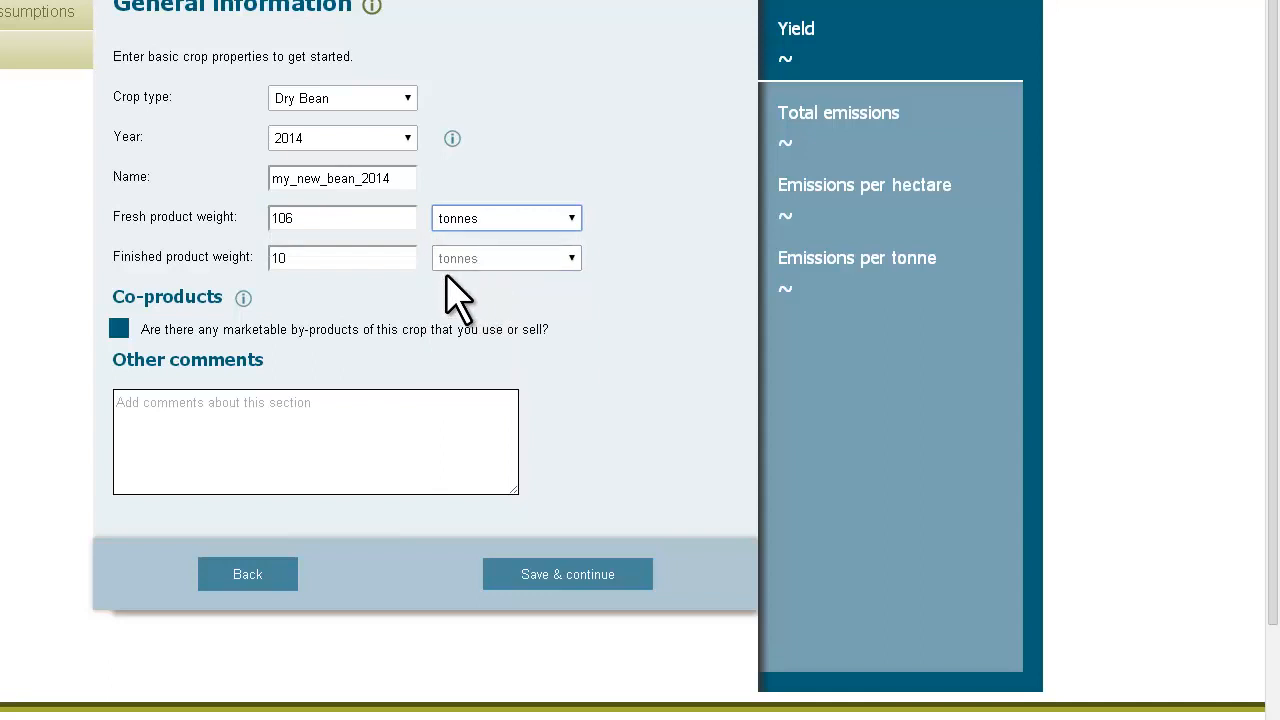
click(324, 258)
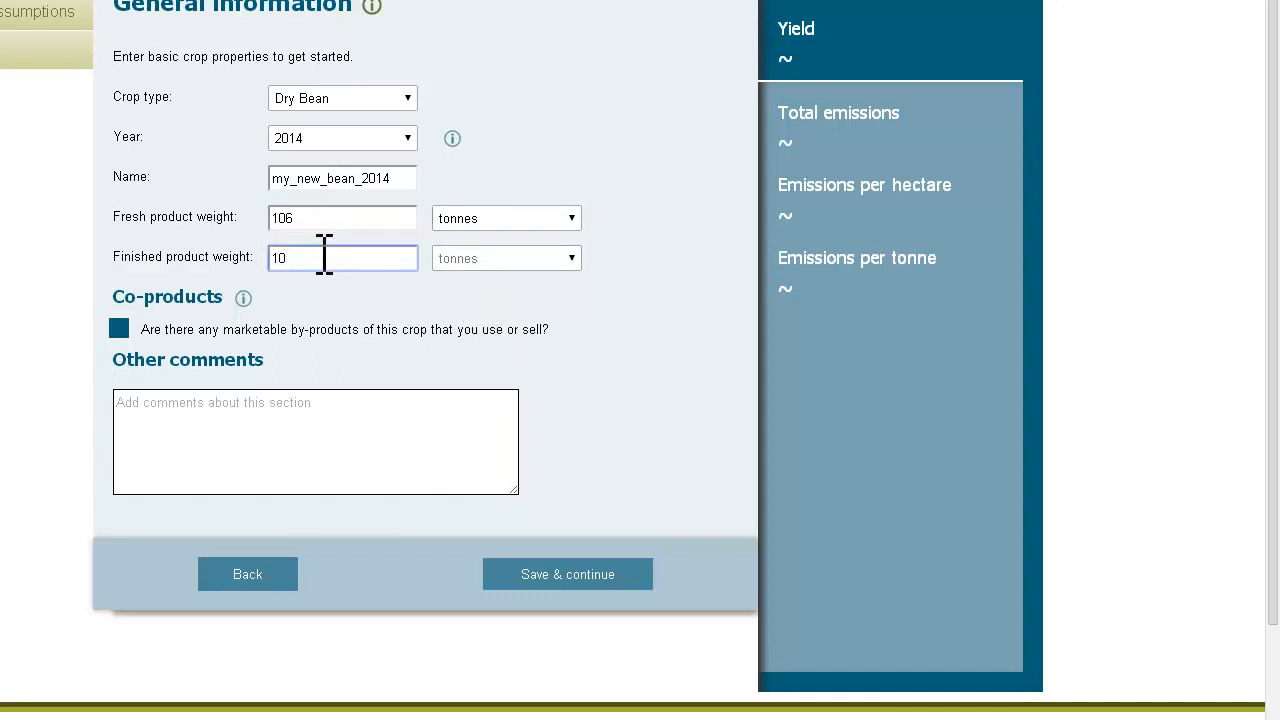
text(6)
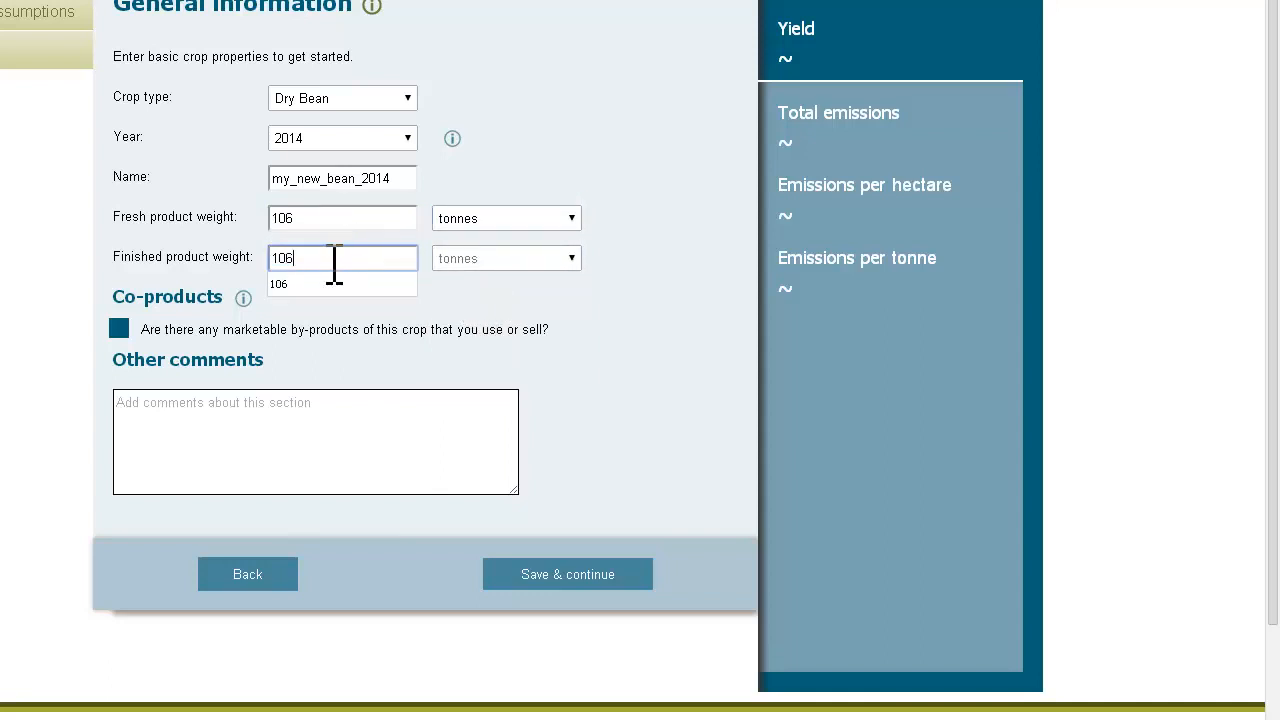
click(346, 216)
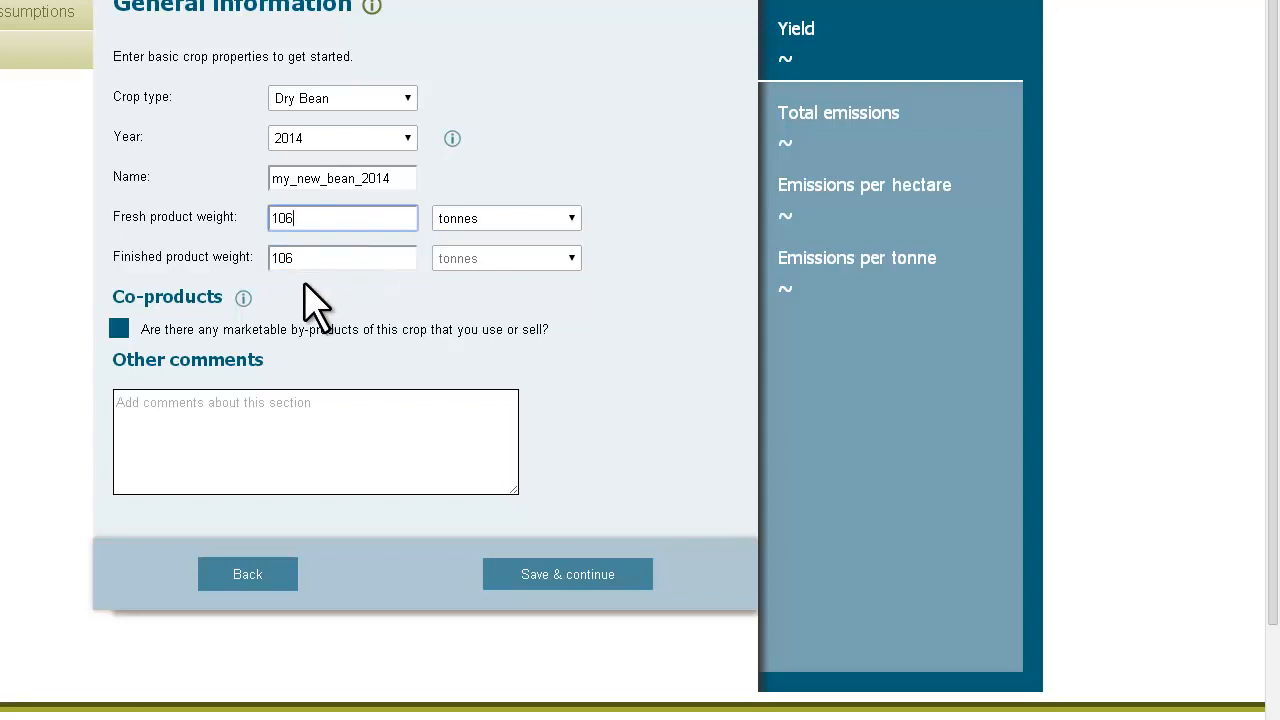
click(118, 329)
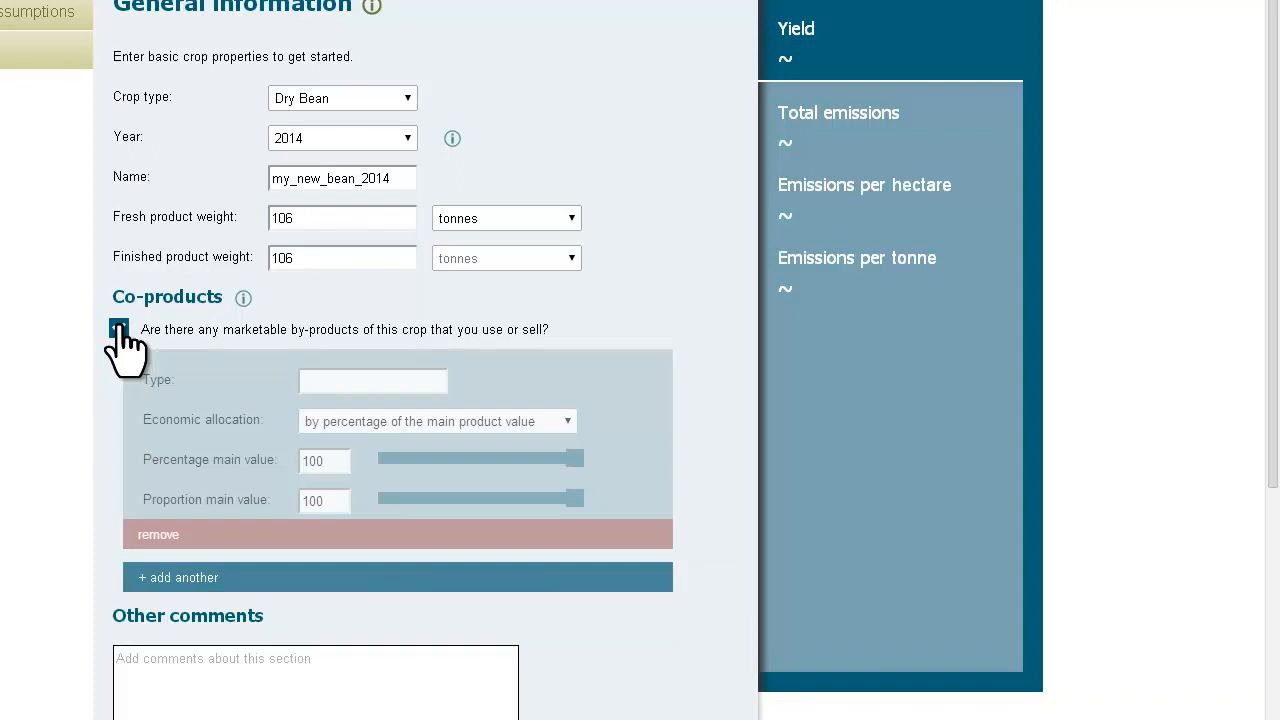
click(118, 329)
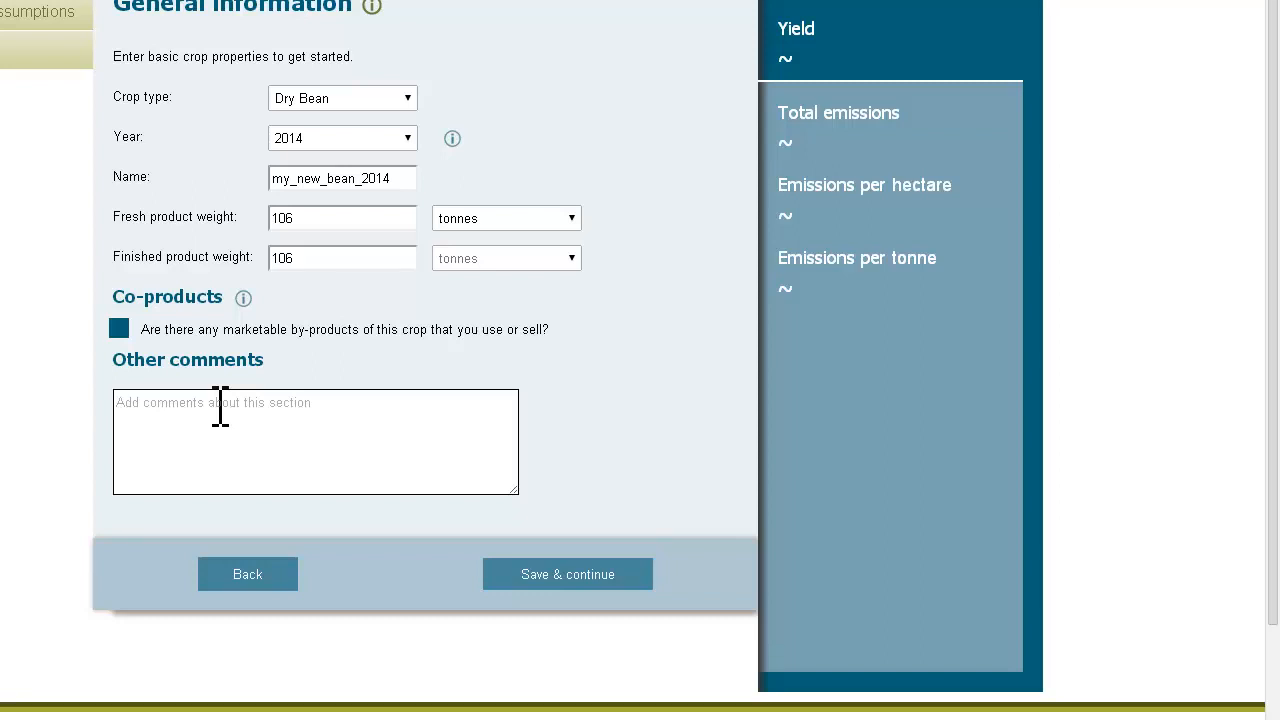
click(119, 331)
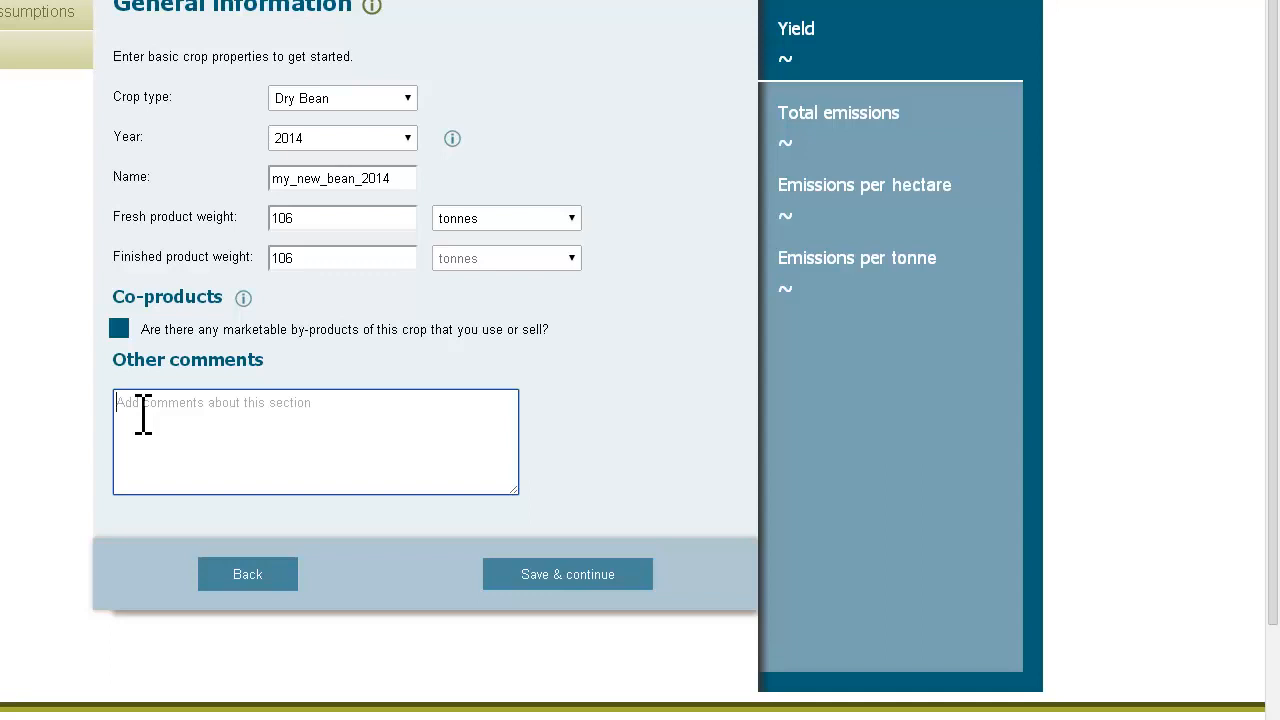
Step: Add the comment "bad year" to the general information and save the section to continue
text(bad year)
click(372, 100)
click(372, 99)
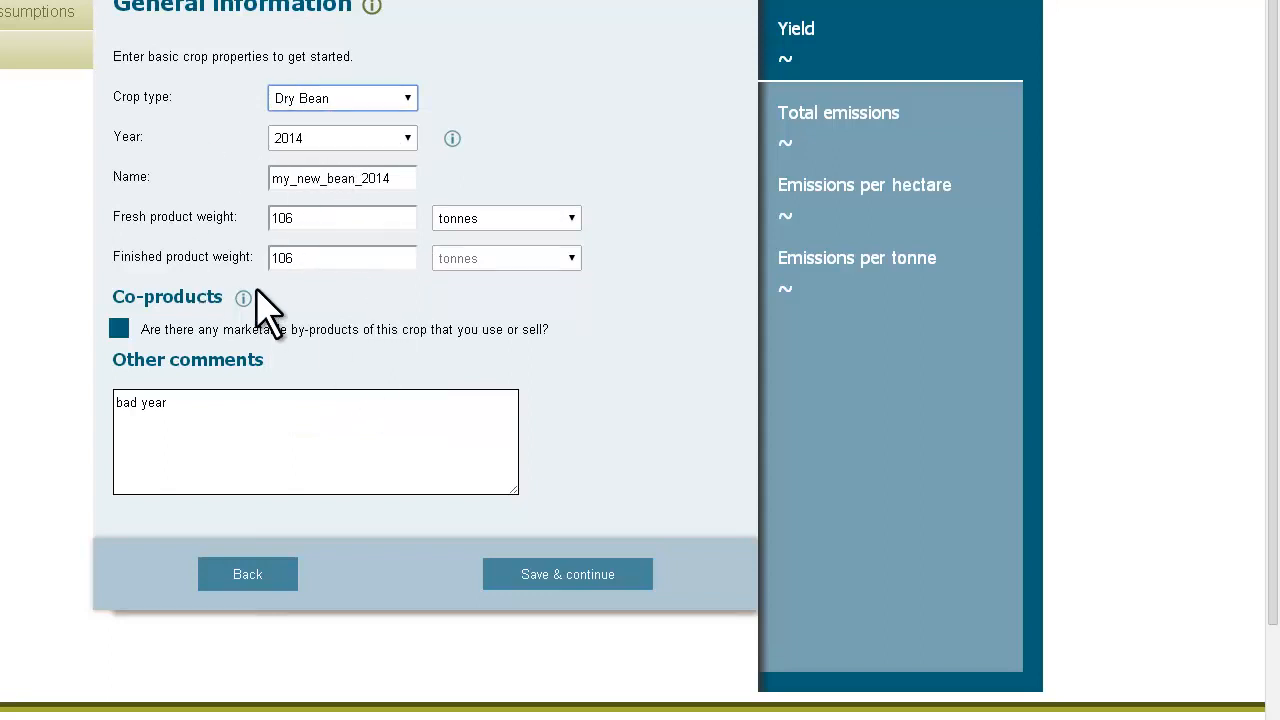
click(577, 582)
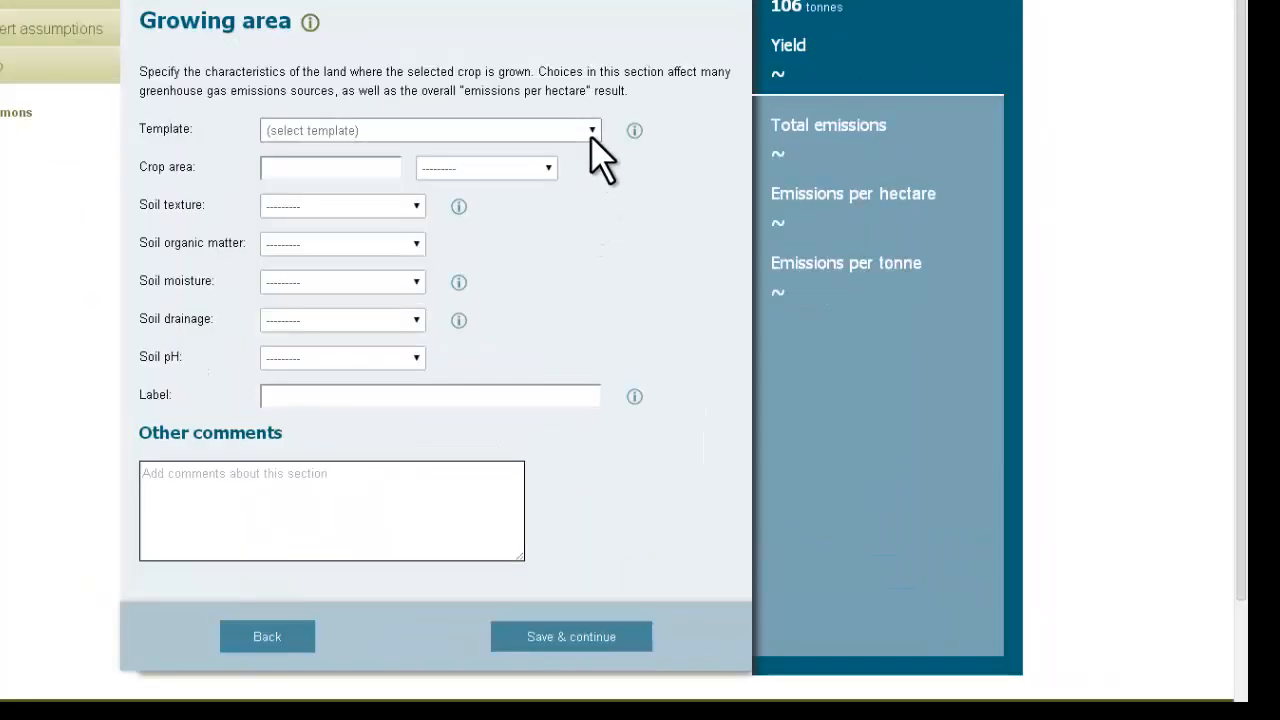
Step: Fill in the growing area from the template "my field (size: 100.00 acre)" and set the soil texture to fine
click(591, 138)
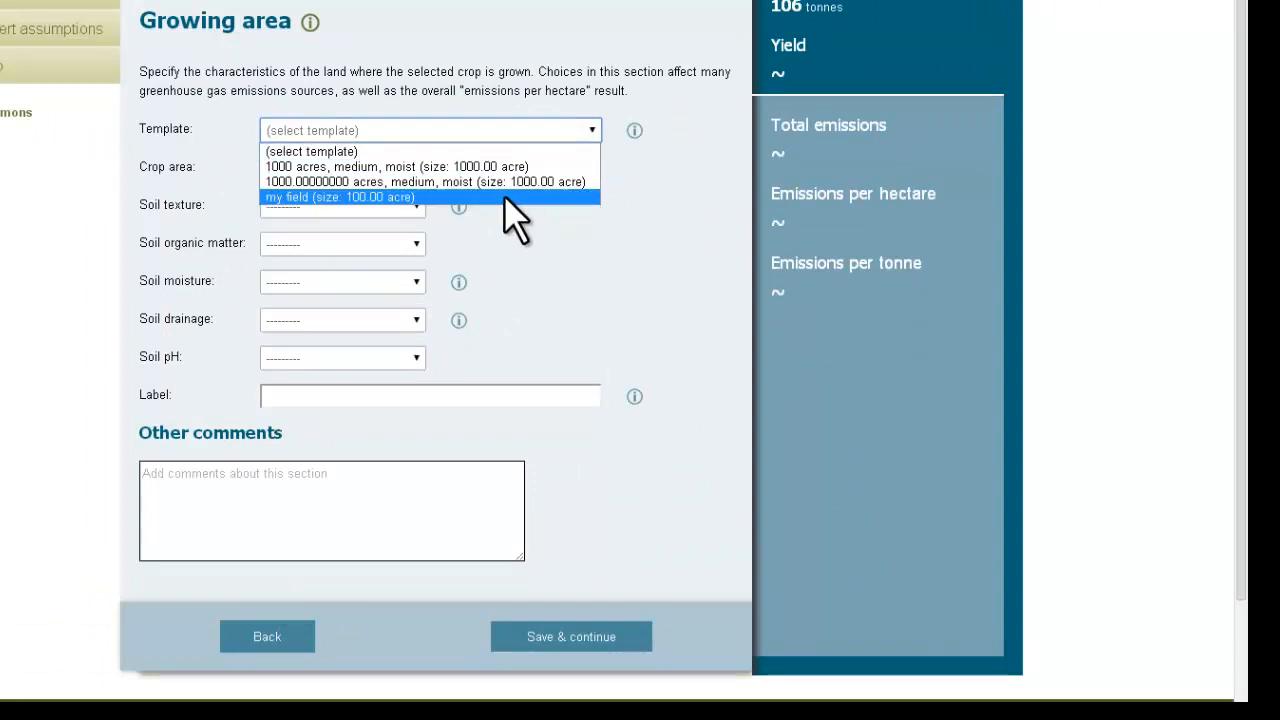
click(516, 220)
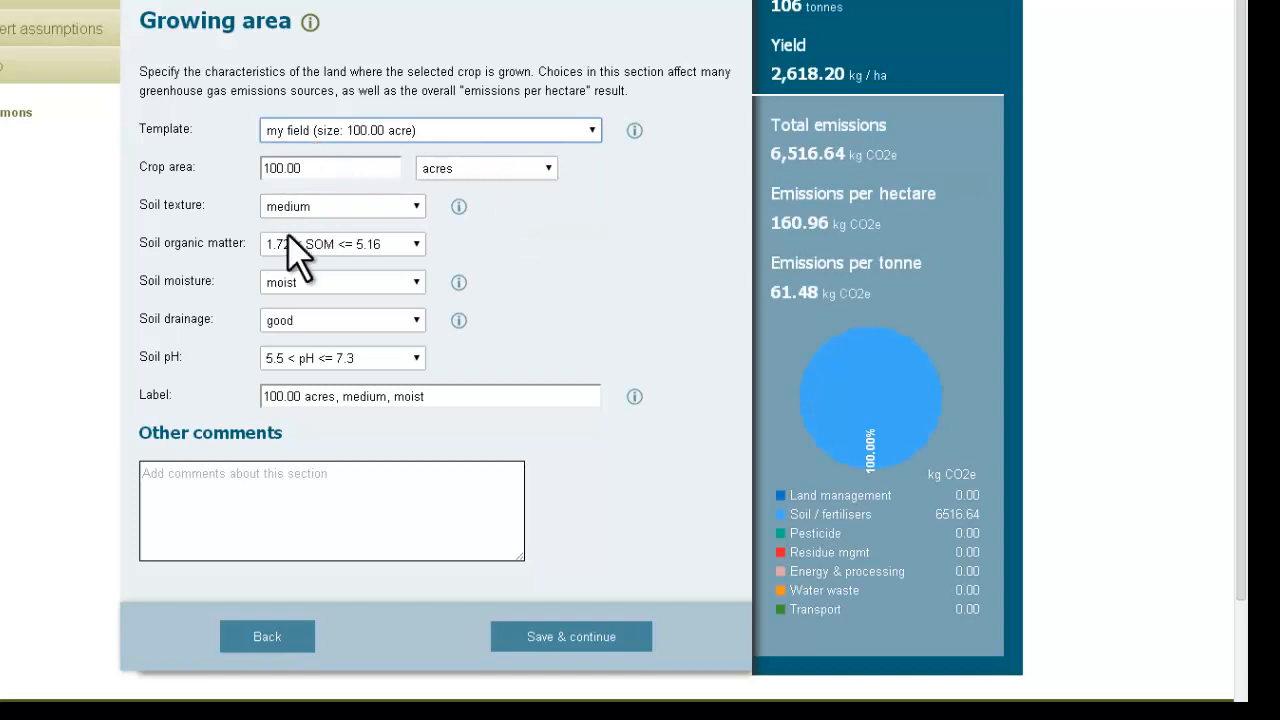
click(335, 207)
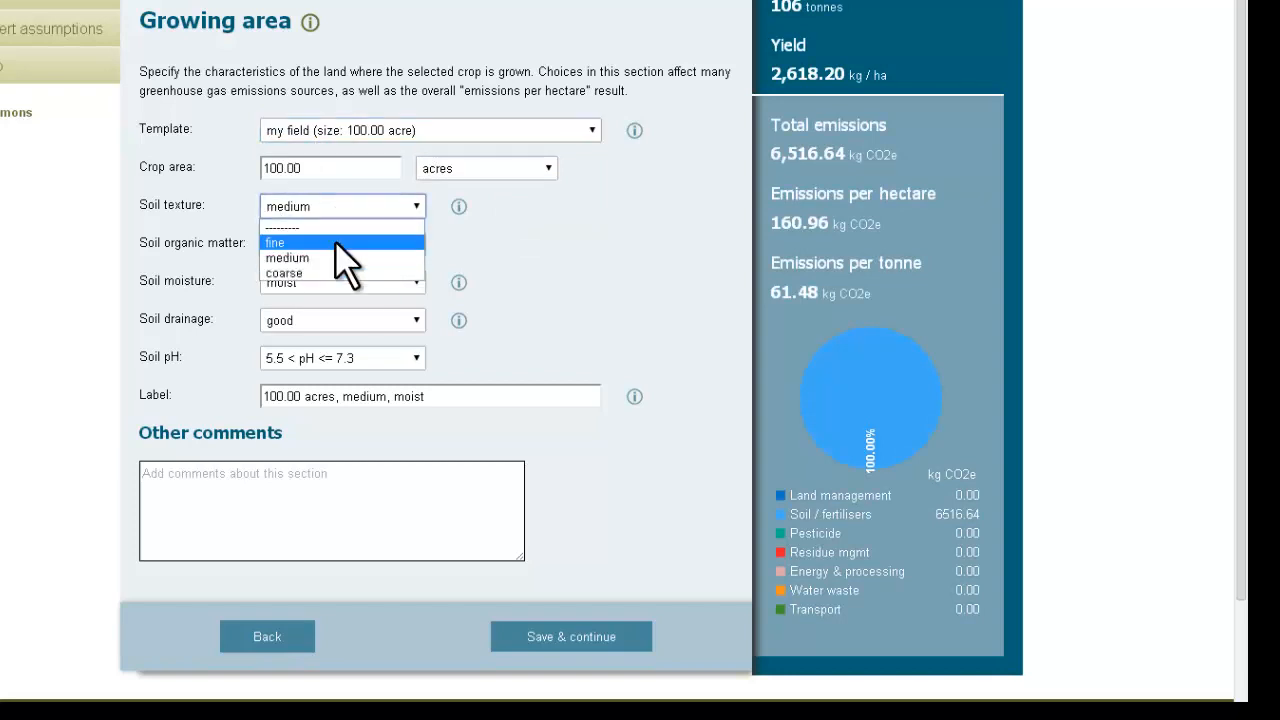
click(335, 242)
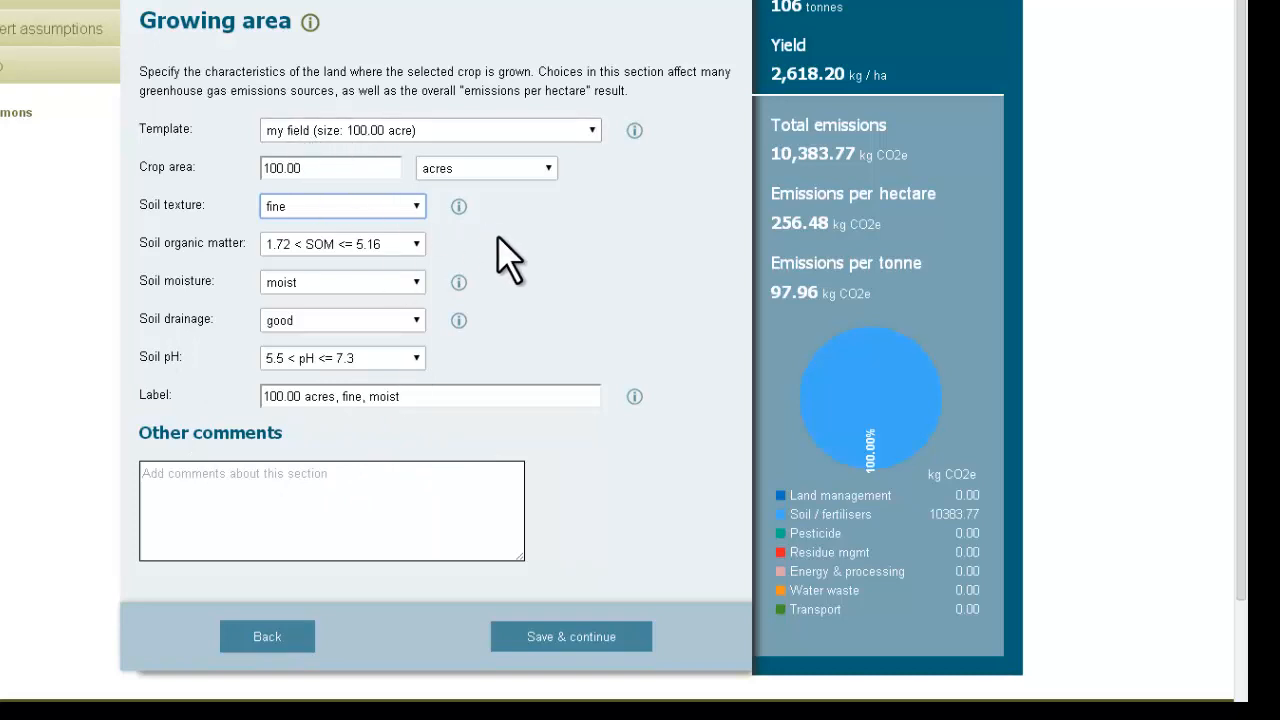
Step: Add the comment "my big field" to the growing area and save the section to continue
click(247, 478)
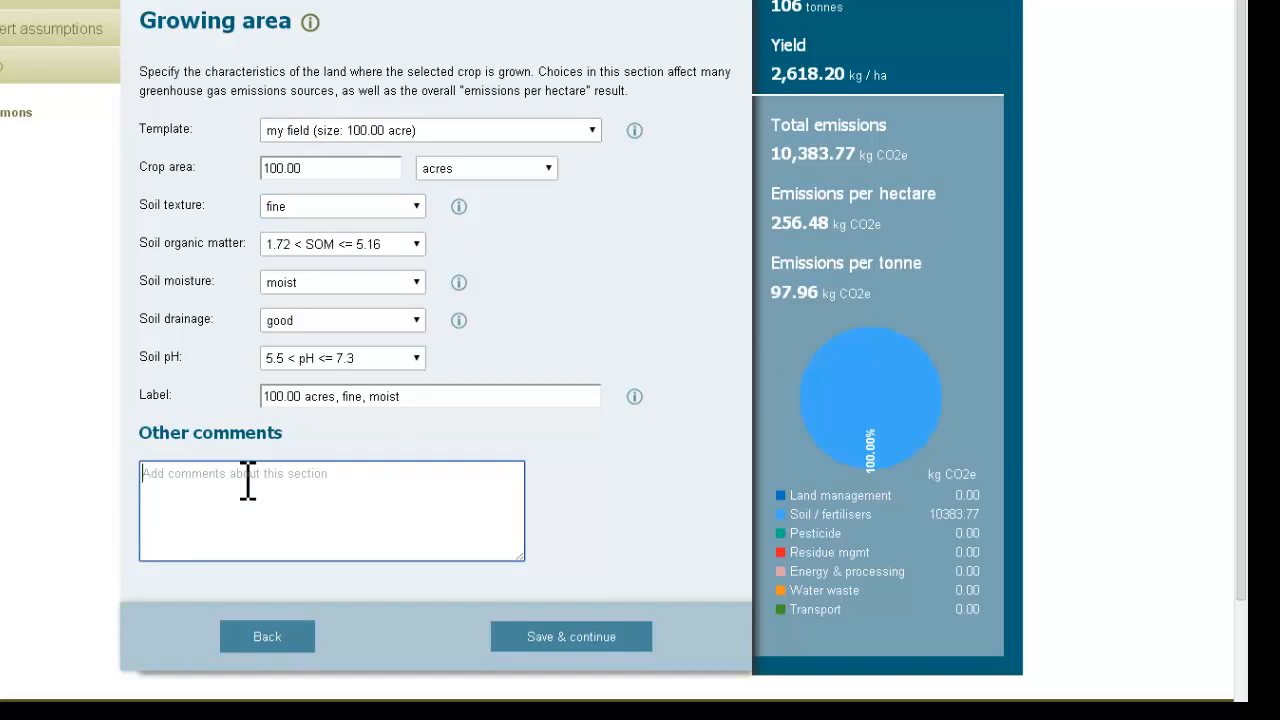
text(my big fie)
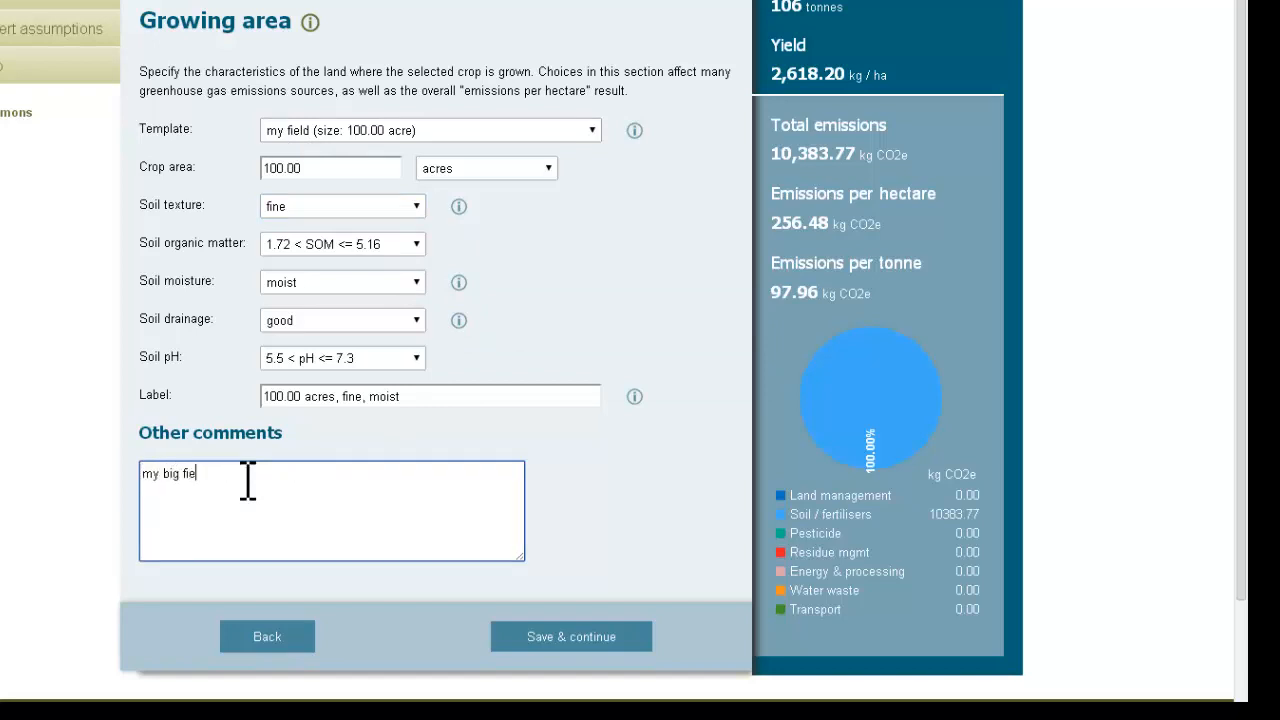
text(ld)
click(610, 632)
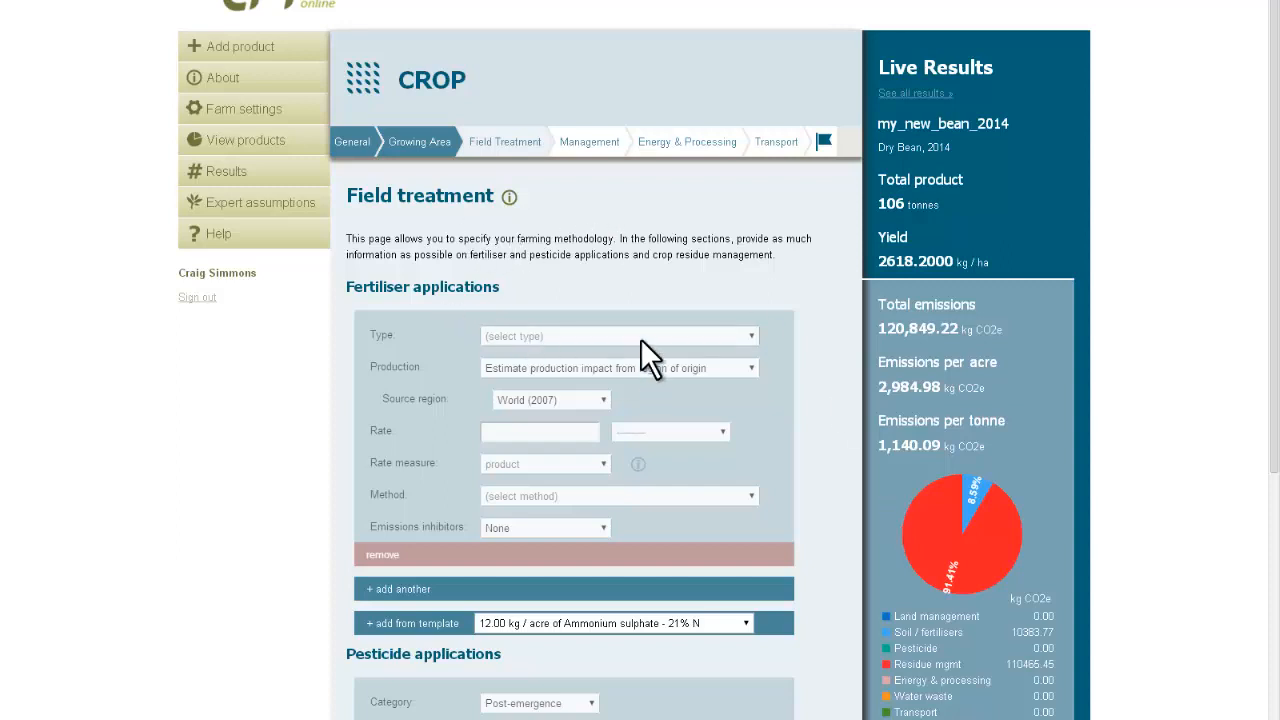
Step: Set the first fertiliser application to Urea ammonium nitrate solution - 32% N at a rate of 16 kg / acre
click(547, 336)
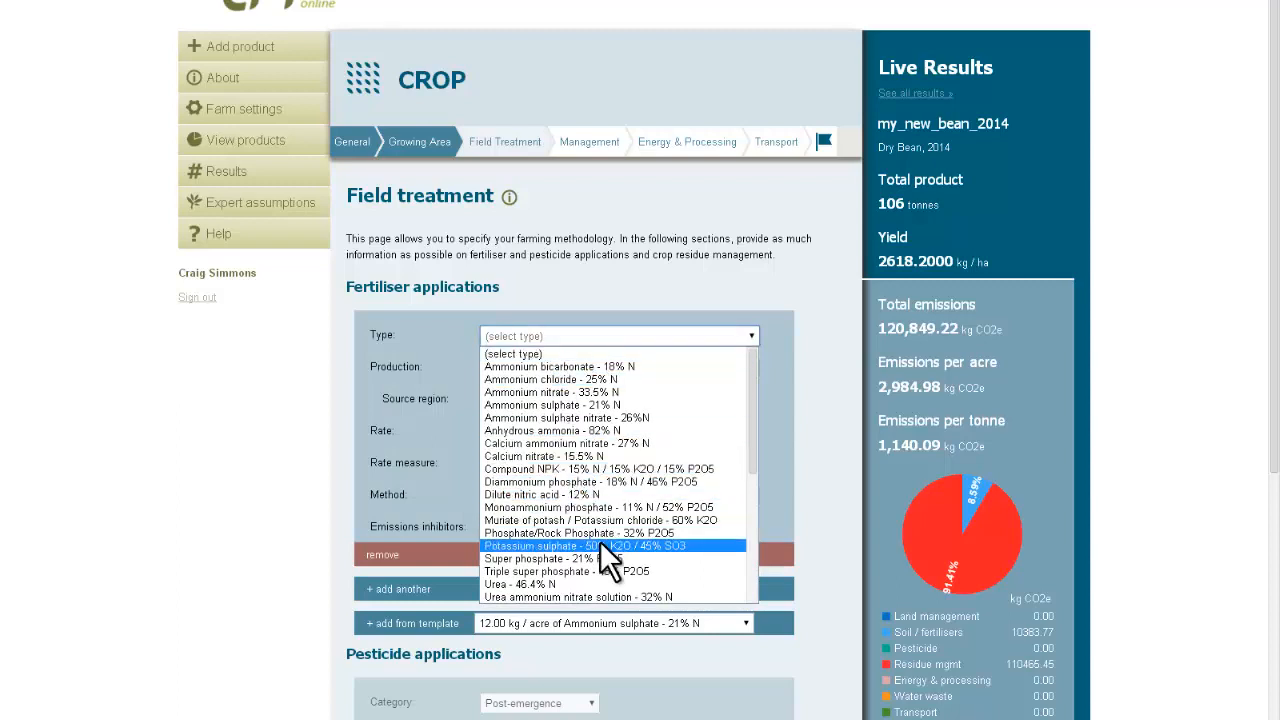
click(596, 597)
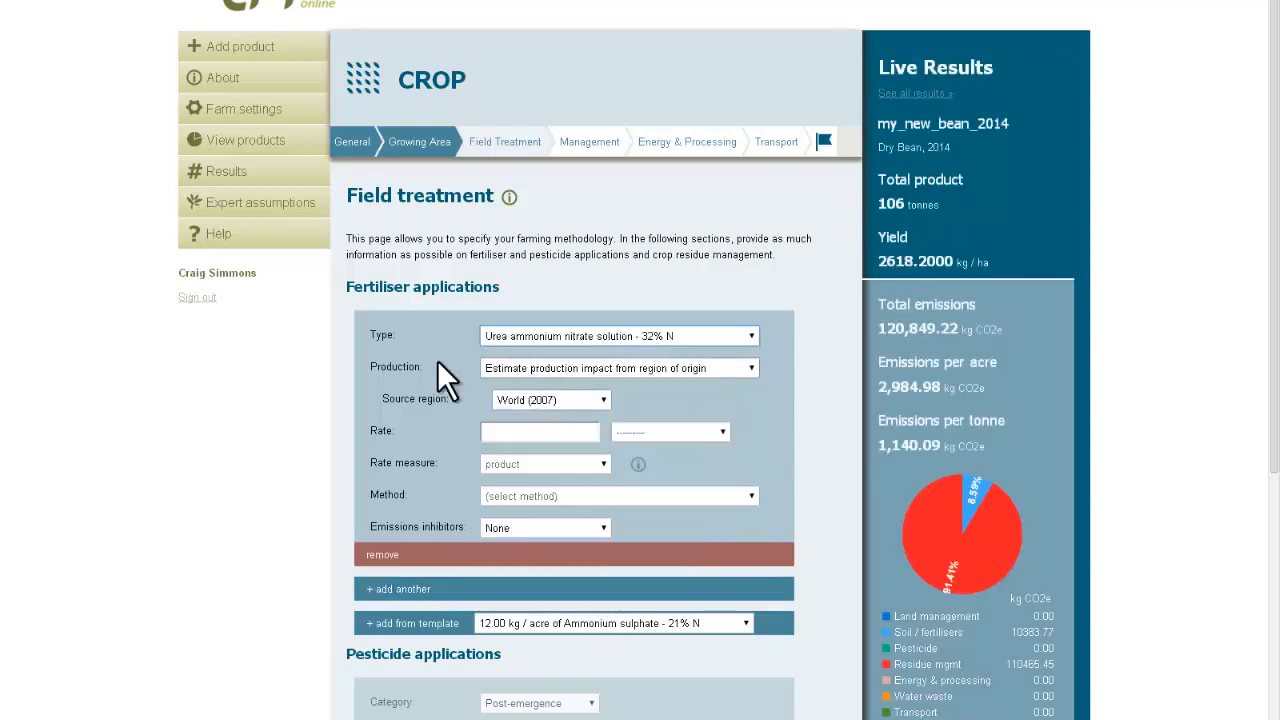
click(546, 436)
text(1)
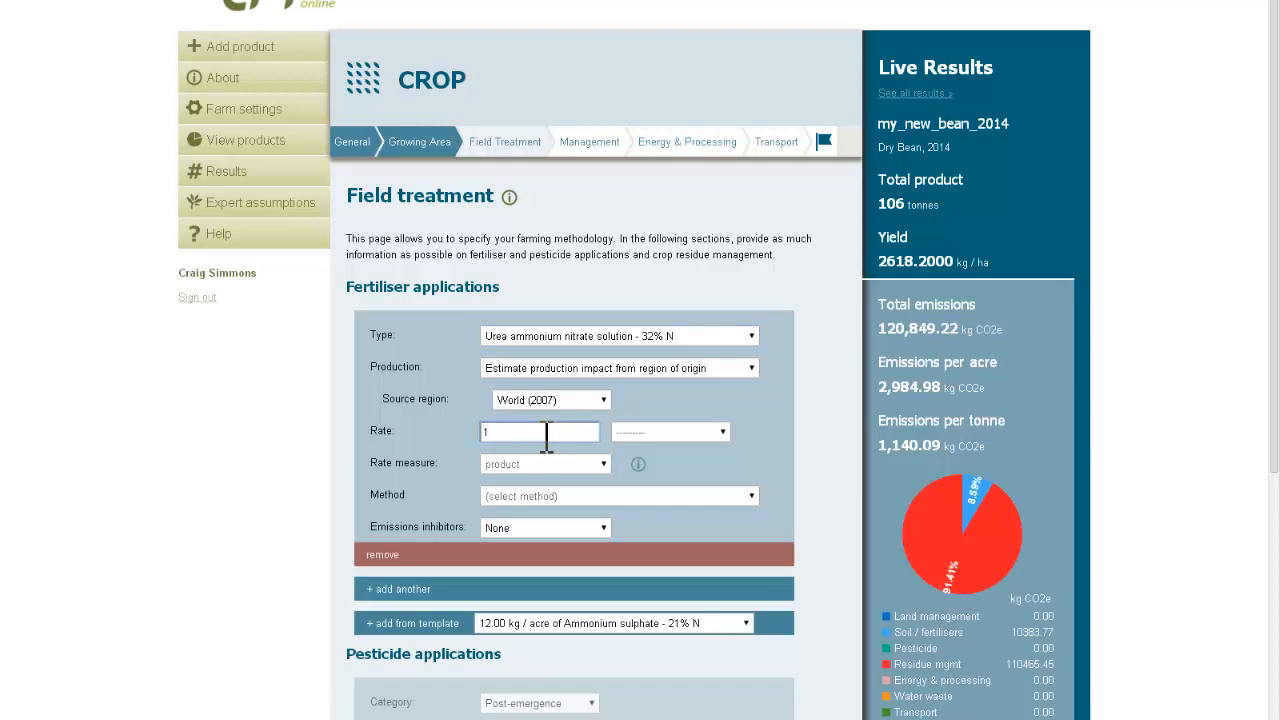
text(6)
click(628, 434)
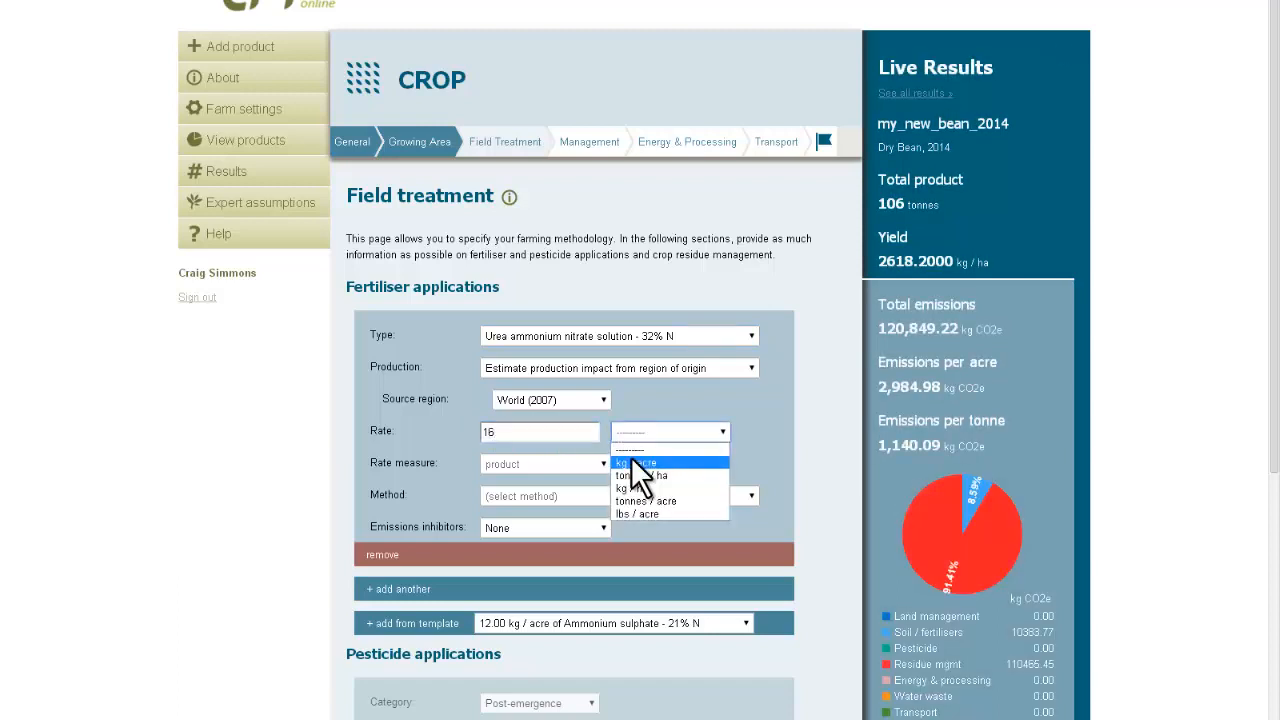
click(631, 462)
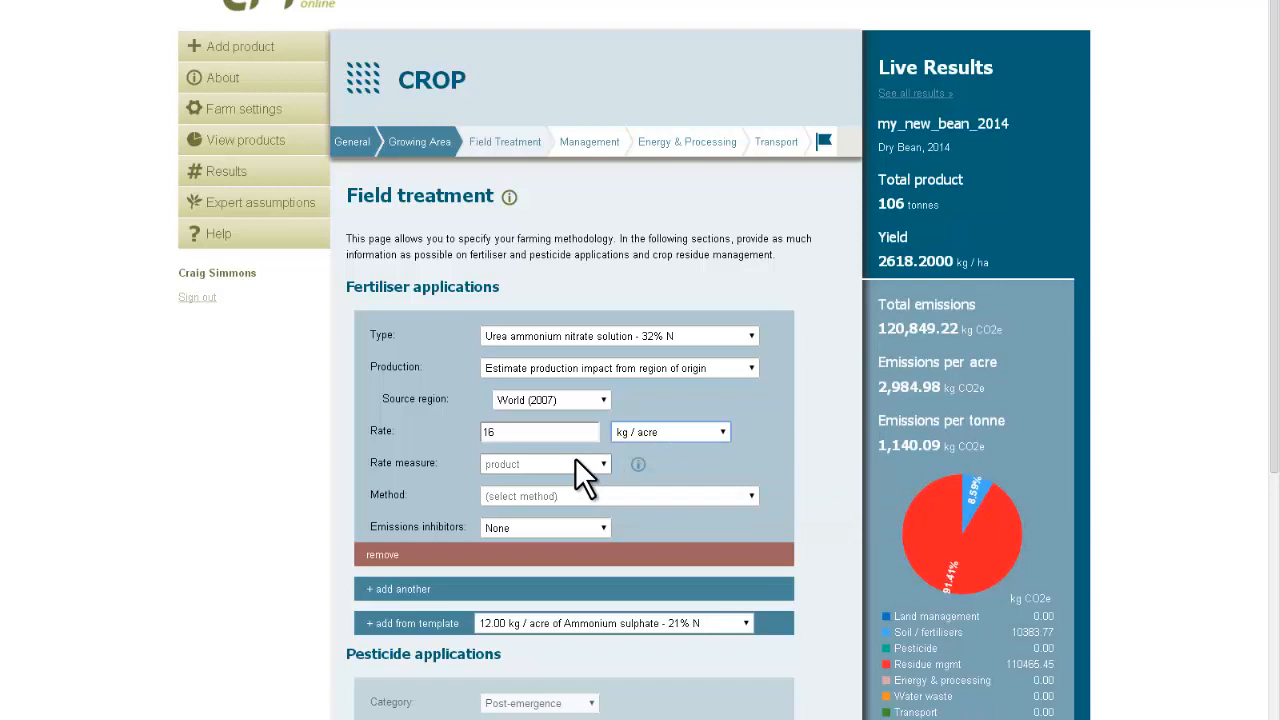
Step: Set the first fertiliser's rate measure to N and its application method to Incorporate
click(571, 462)
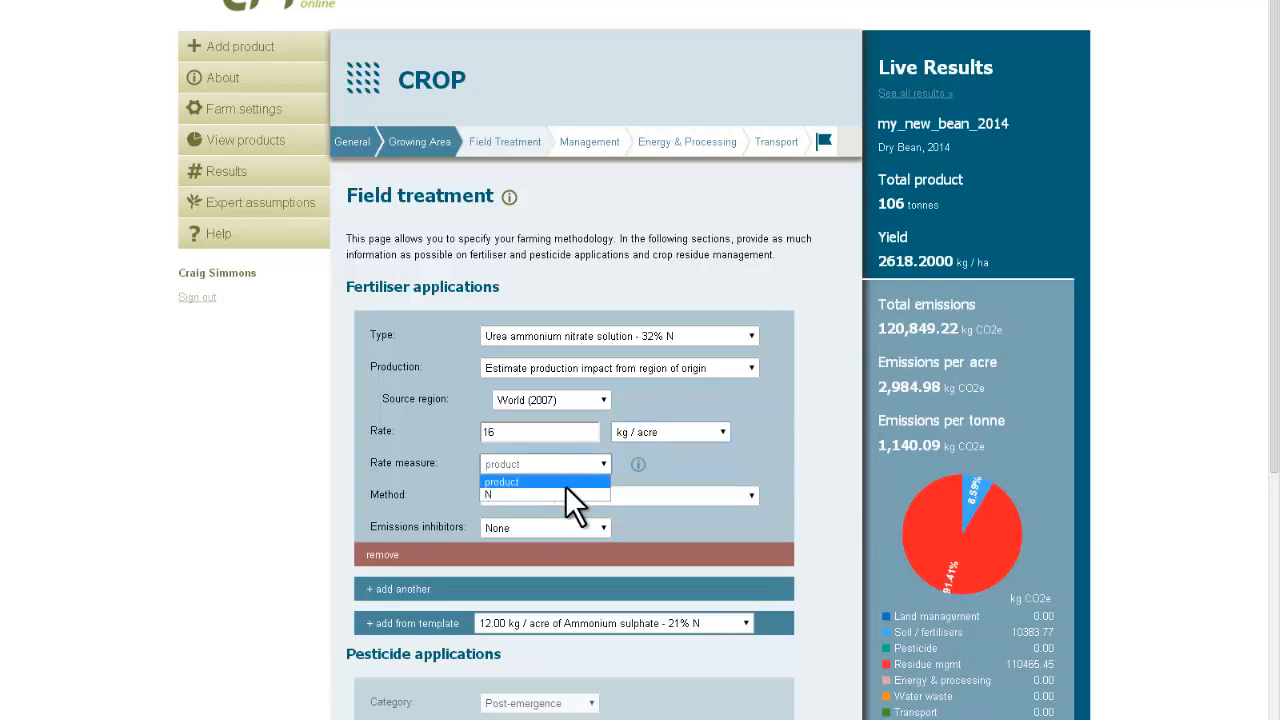
click(565, 489)
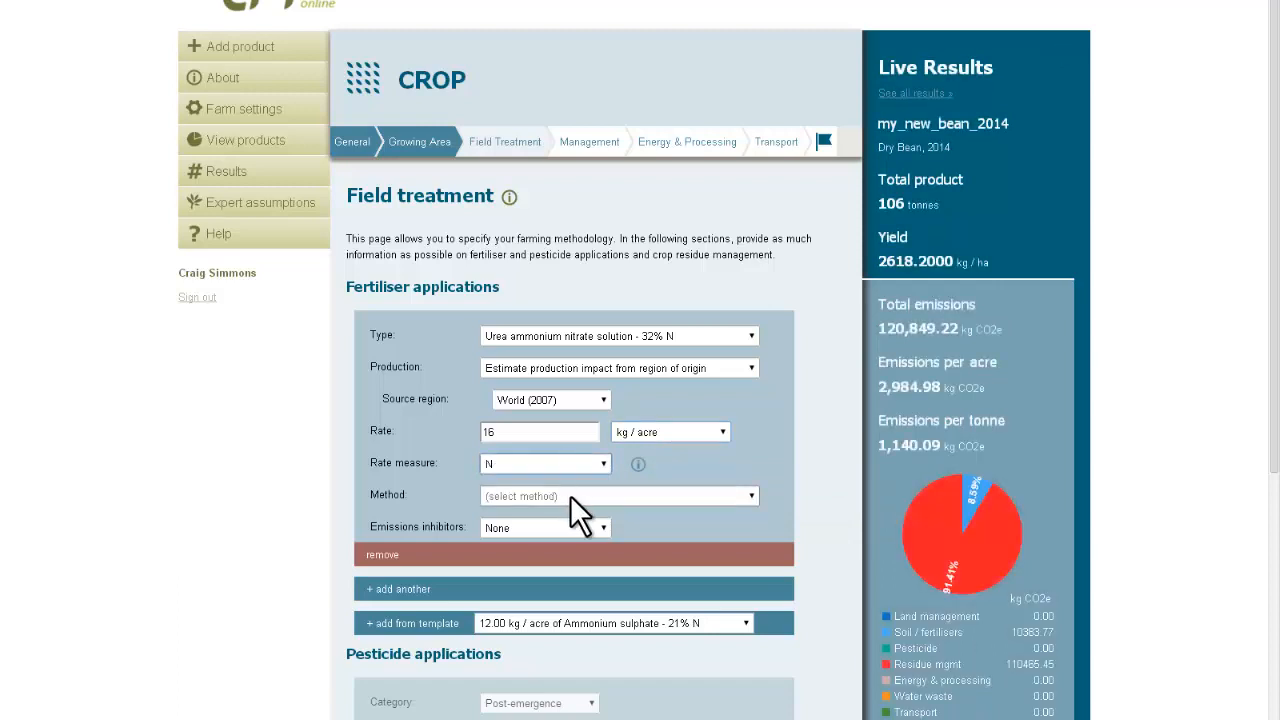
click(570, 495)
click(575, 578)
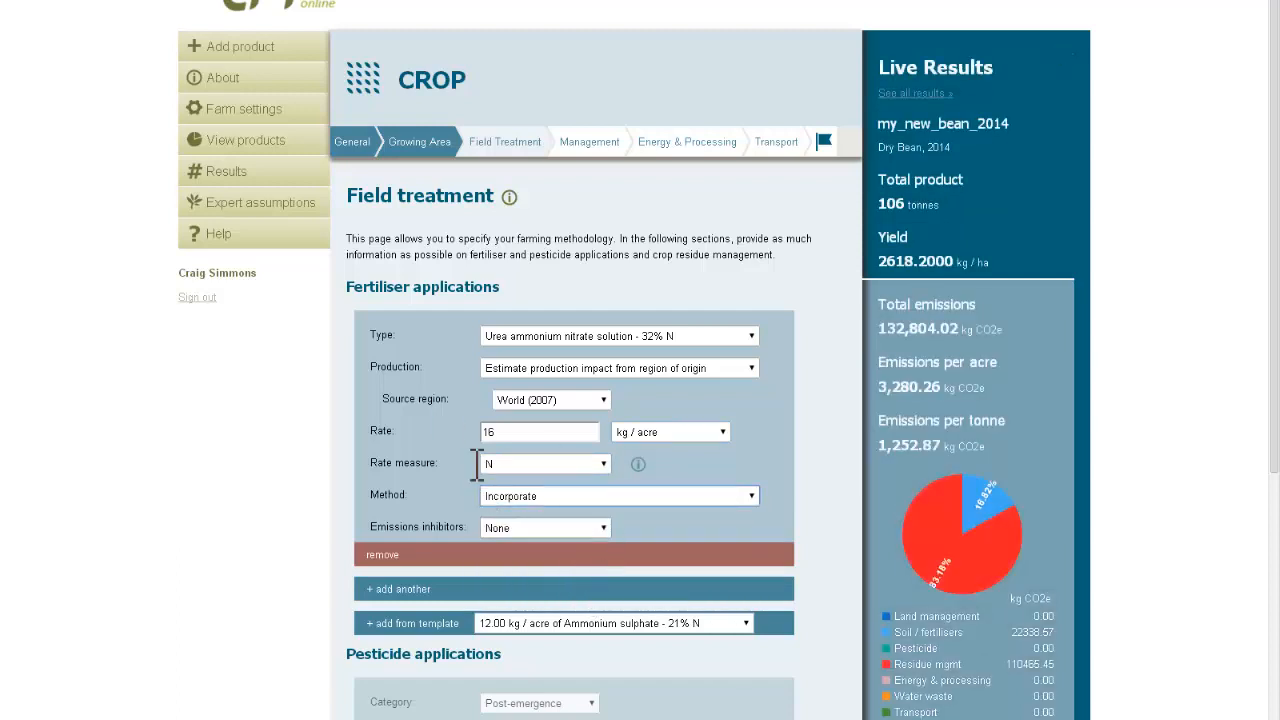
Step: Add a blank second fertiliser application and a third one from the template "12.00 kg / acre of Ammonium sulphate - 21% N"
click(400, 589)
scroll(437, 480, down, 3)
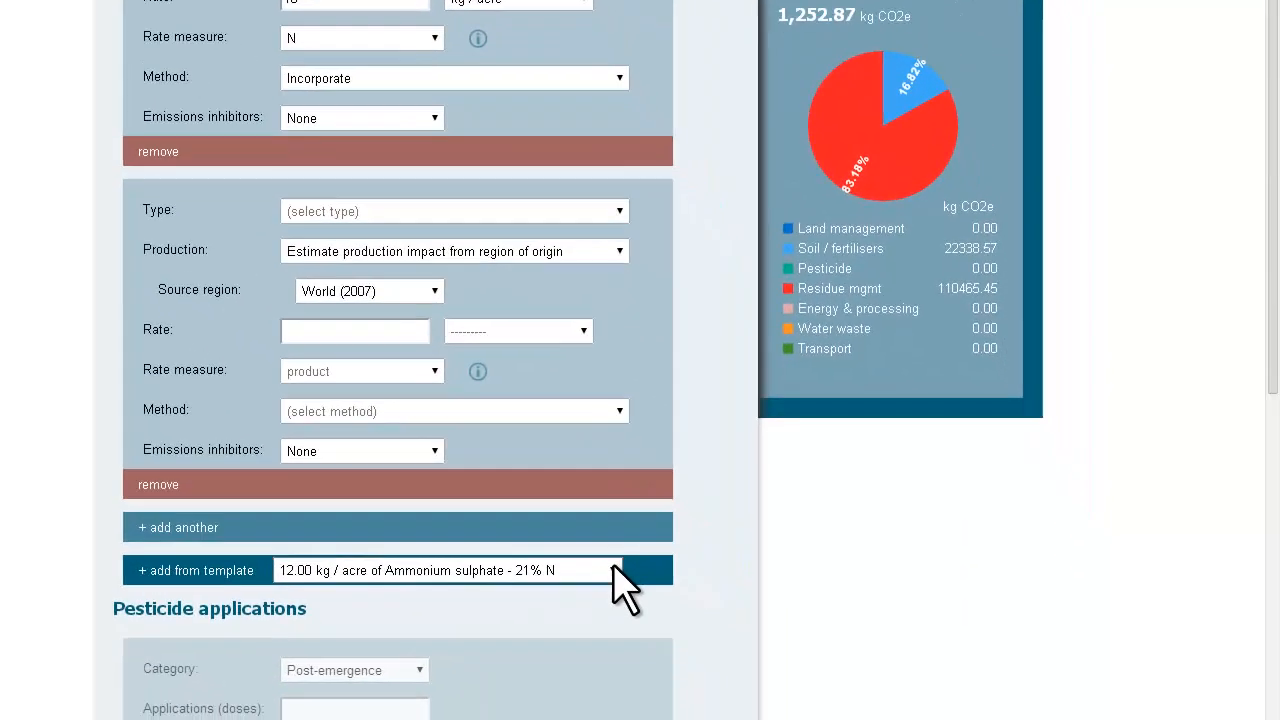
click(746, 648)
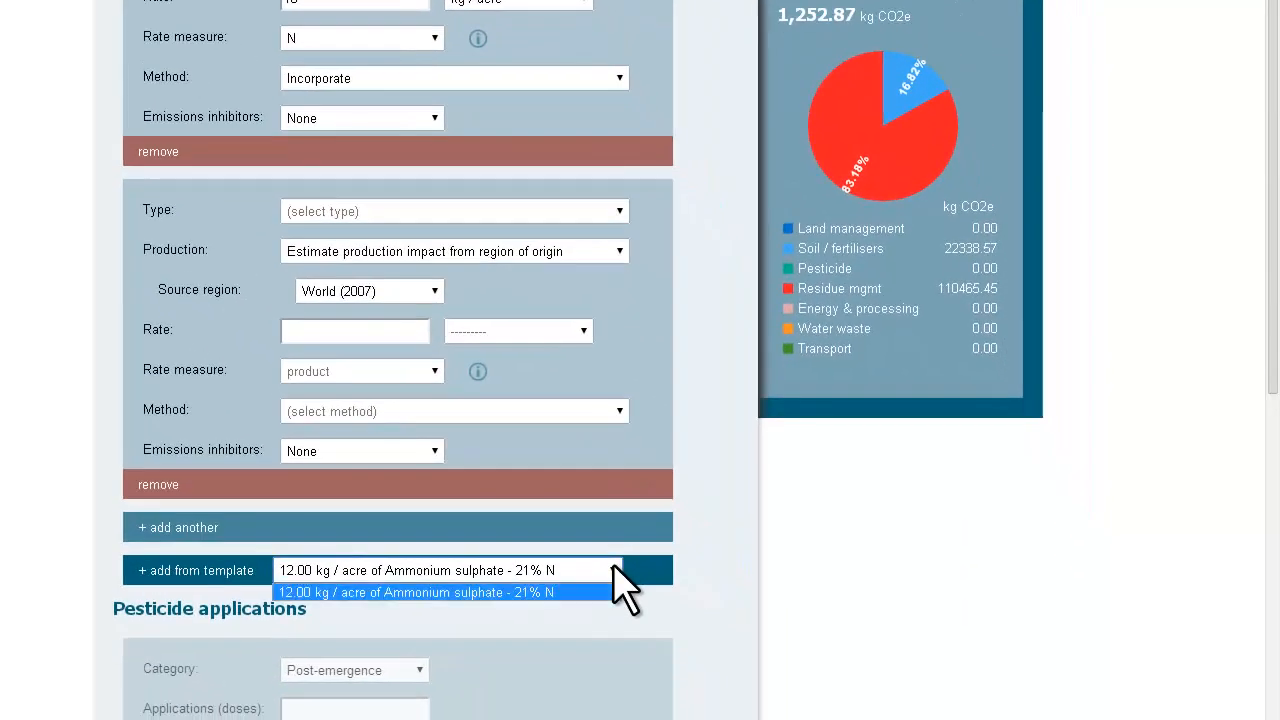
click(613, 567)
click(613, 567)
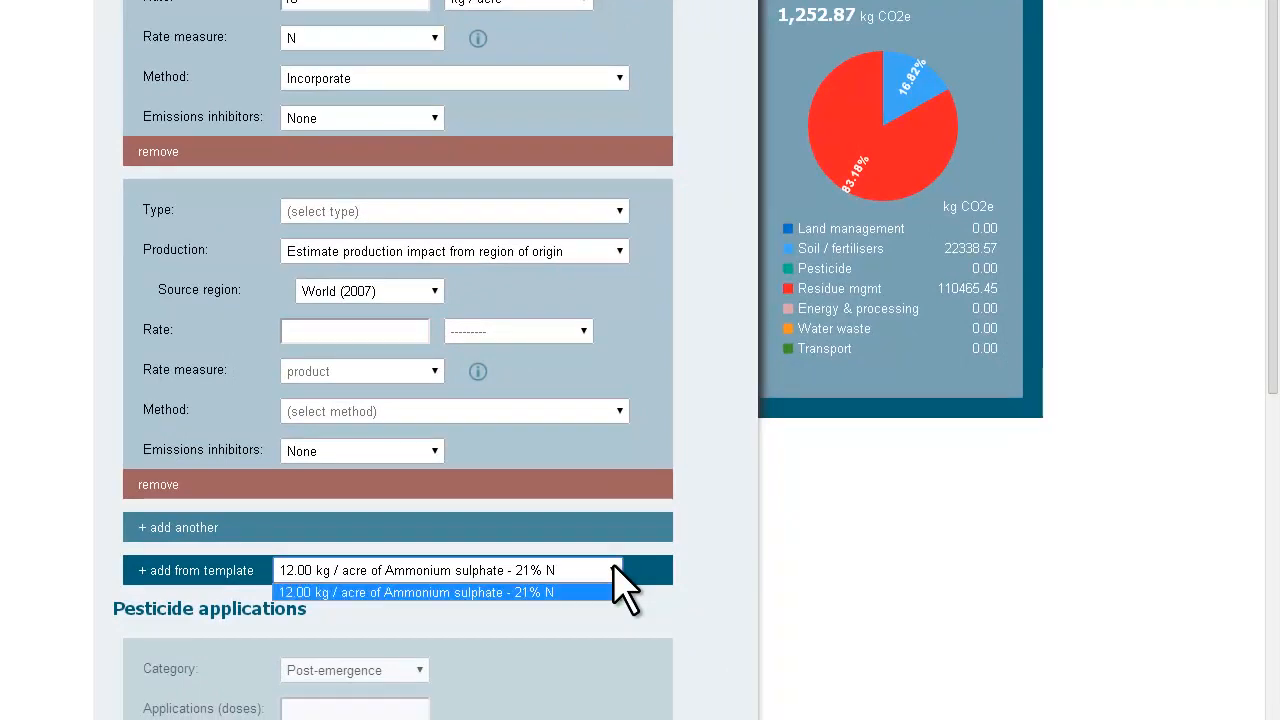
click(502, 590)
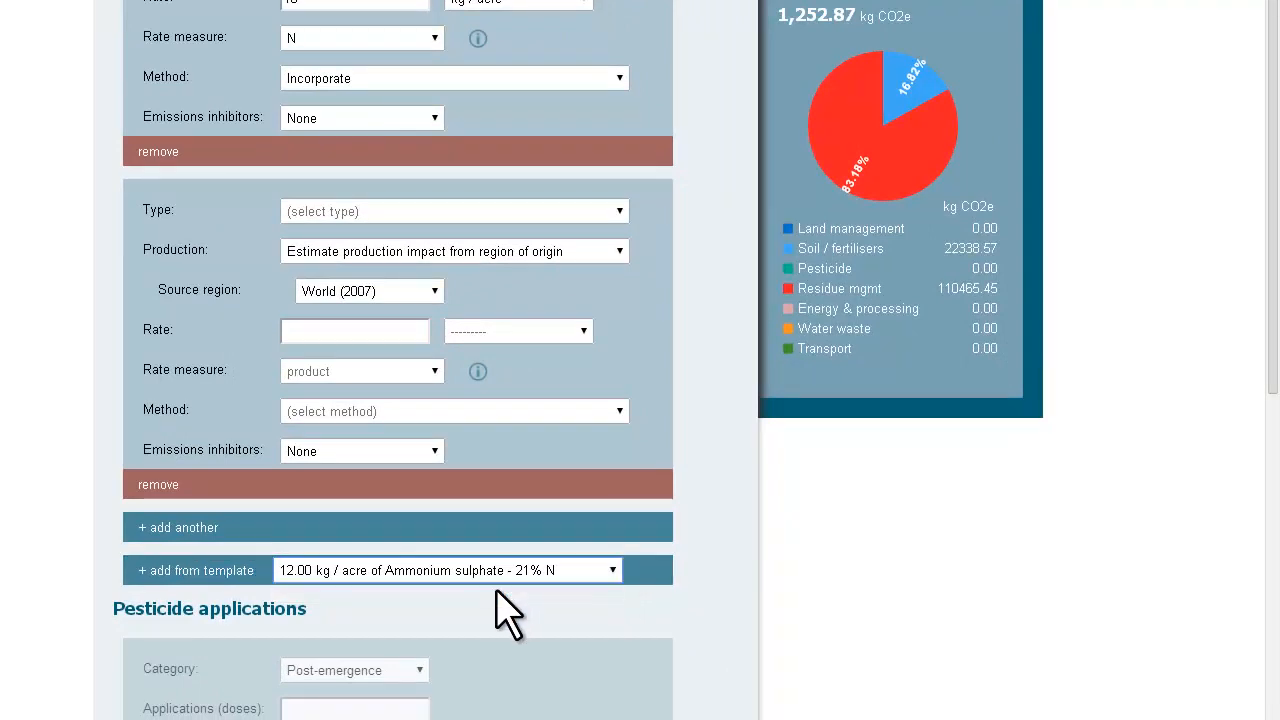
click(225, 570)
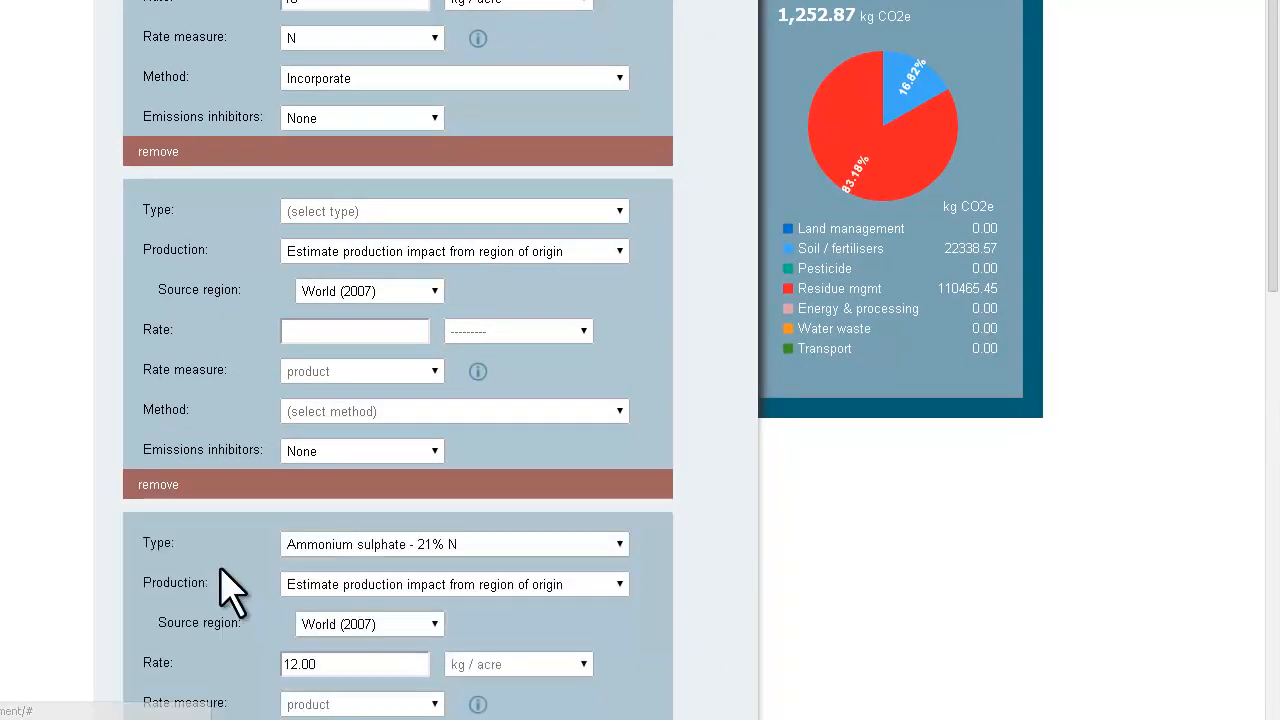
Step: Remove the blank second fertiliser application and set the pesticide application to Seed treatment with 6 doses
click(150, 488)
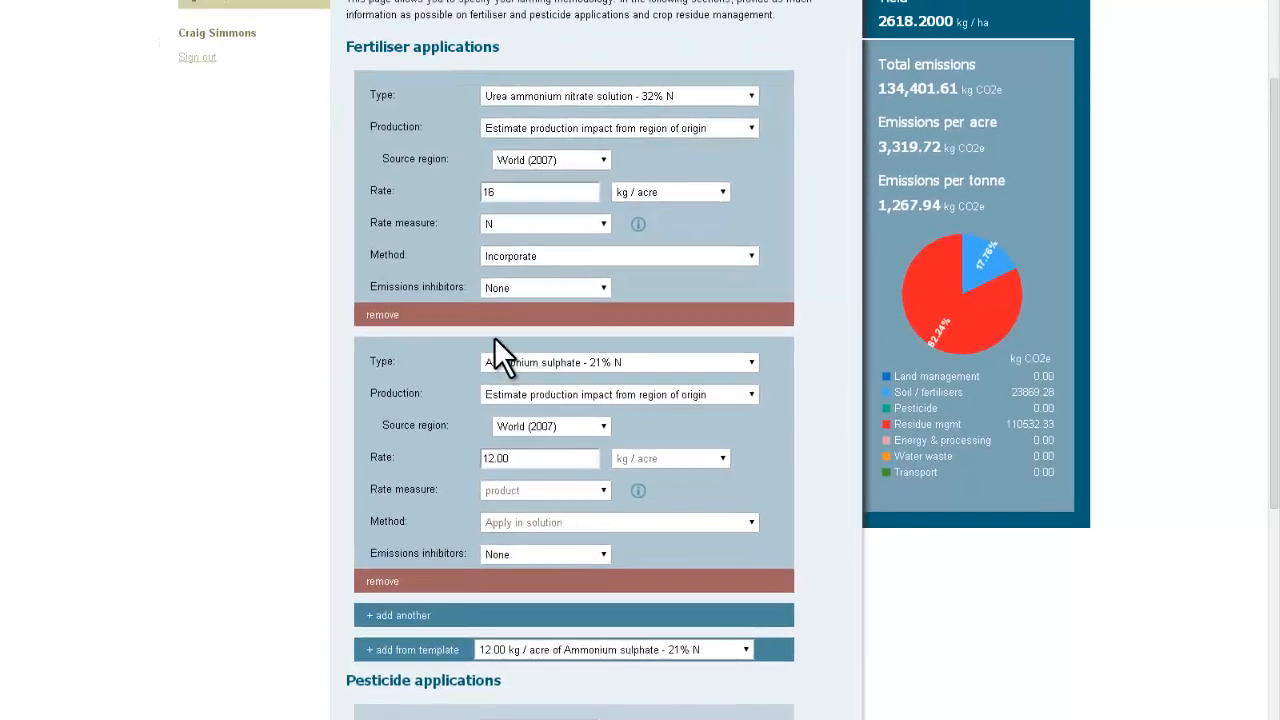
scroll(385, 270, down, 3)
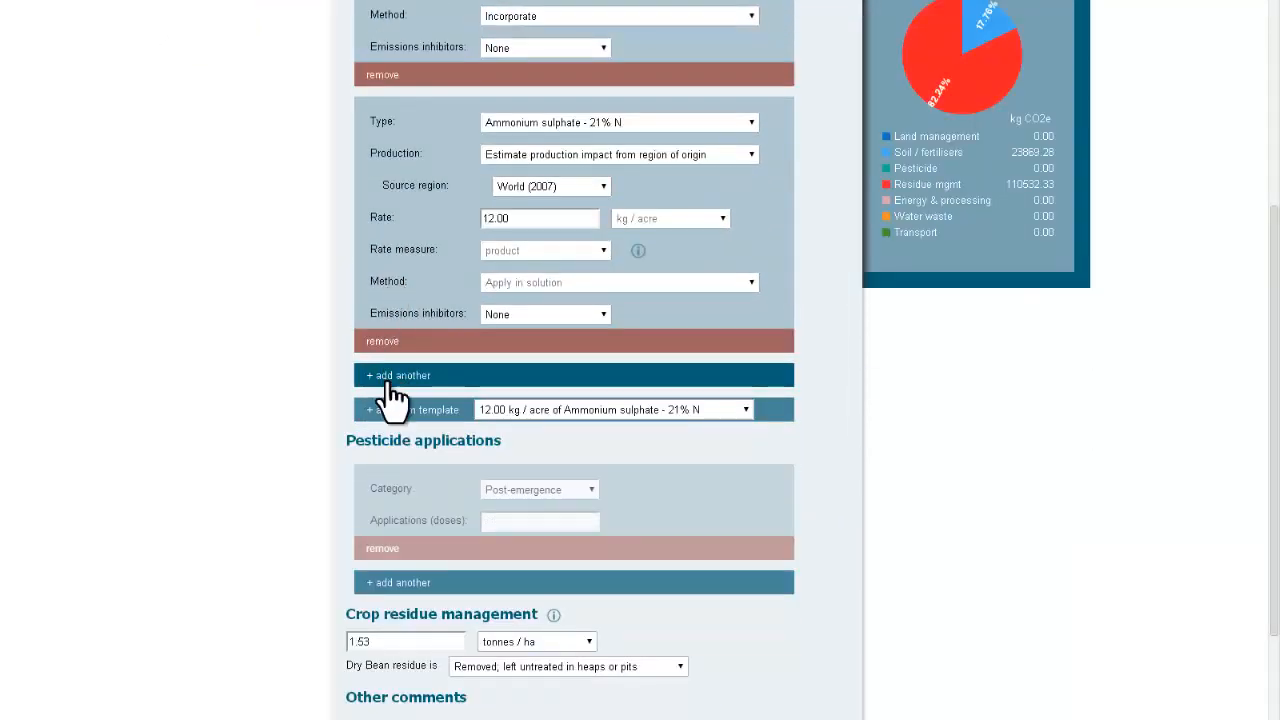
scroll(390, 400, down, 3)
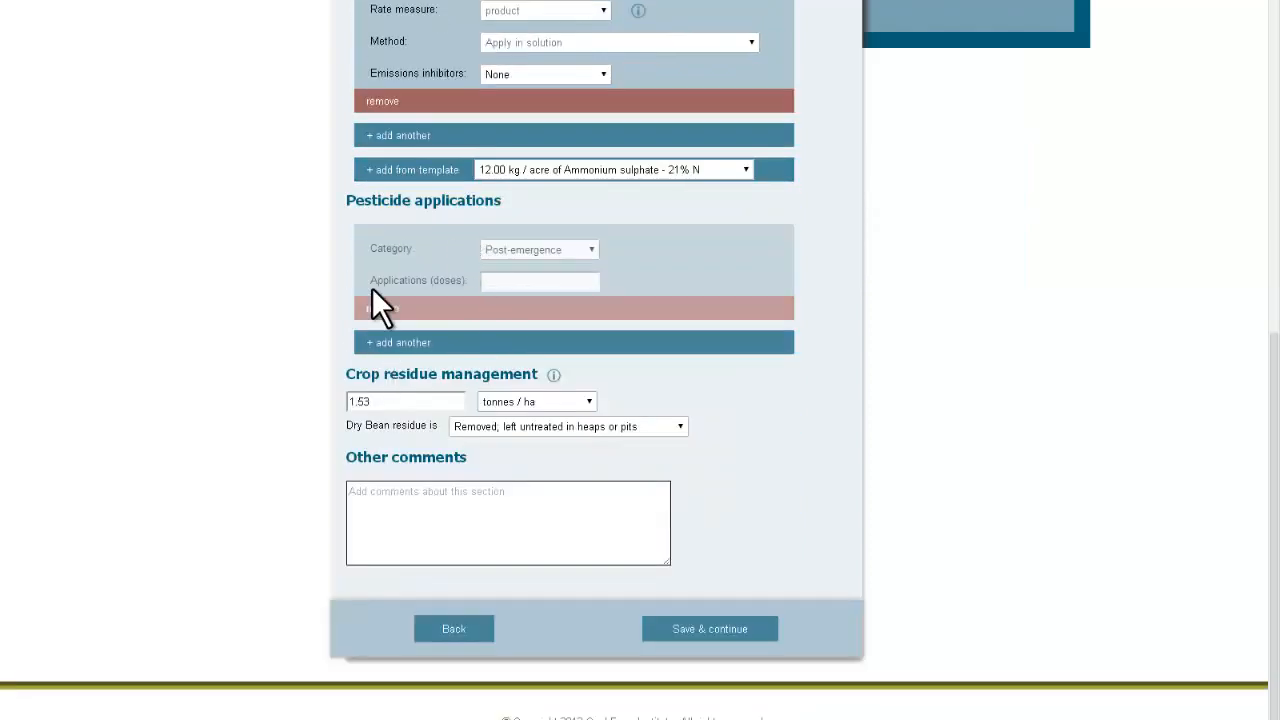
click(491, 250)
click(502, 267)
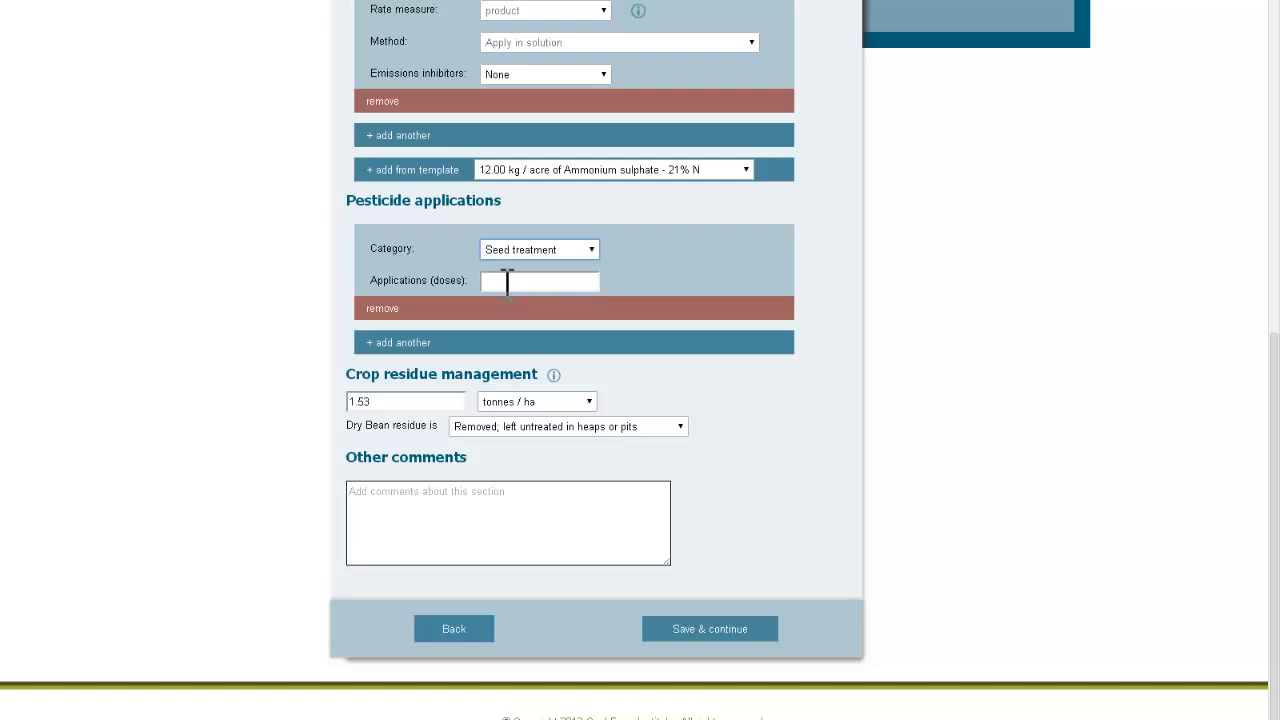
click(507, 282)
text(6)
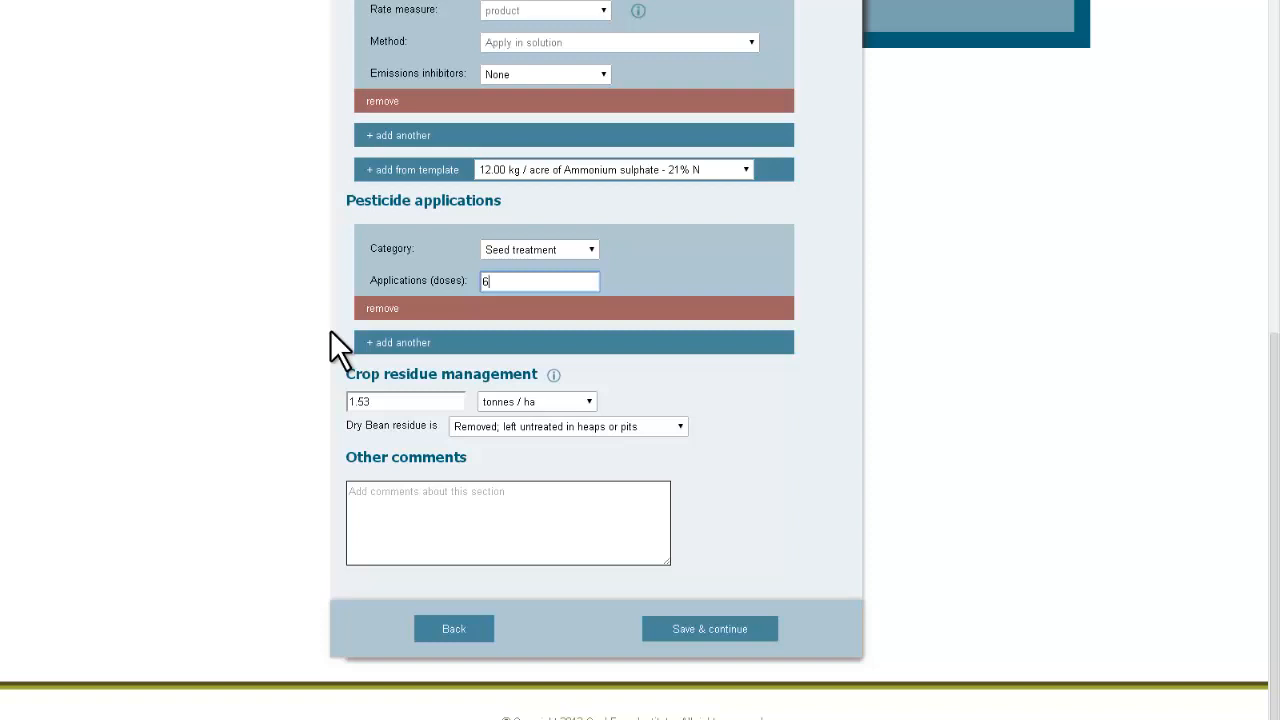
Step: Set the crop residue to 190 kg / acre with treatment "Left on field; Incorporated or mulch", and save the section to continue
double_click(403, 400)
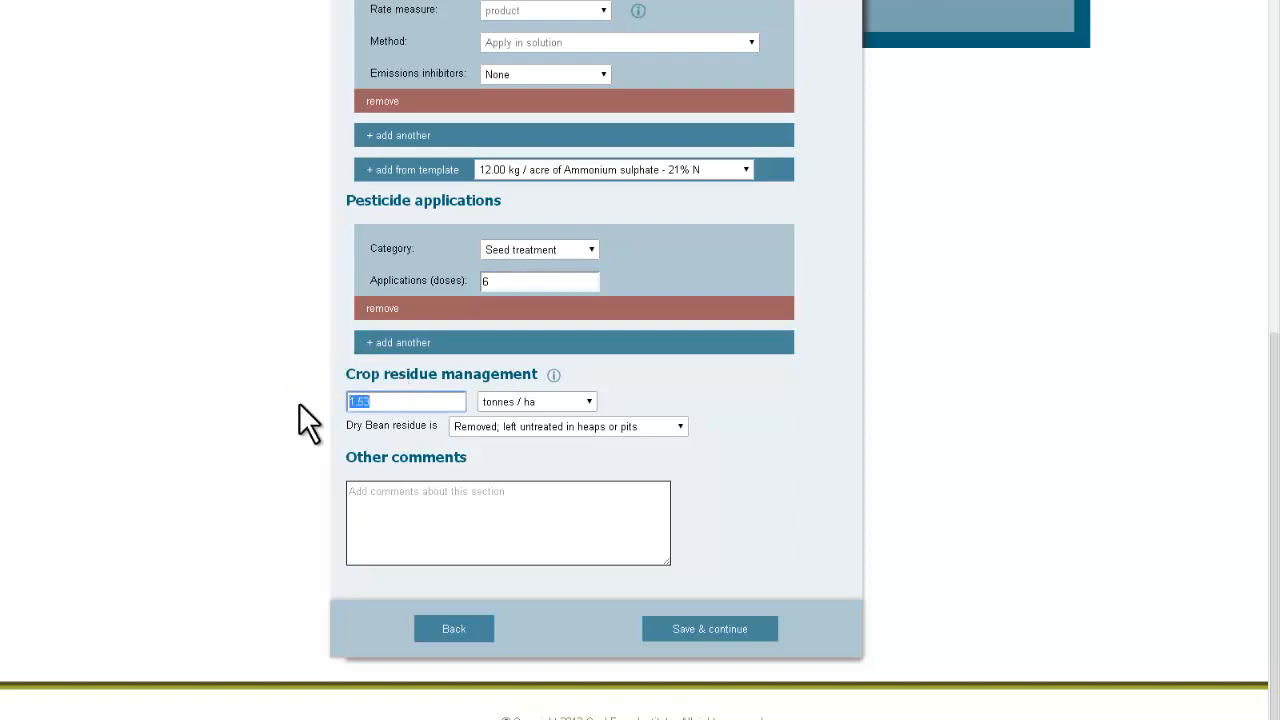
text(190)
click(529, 400)
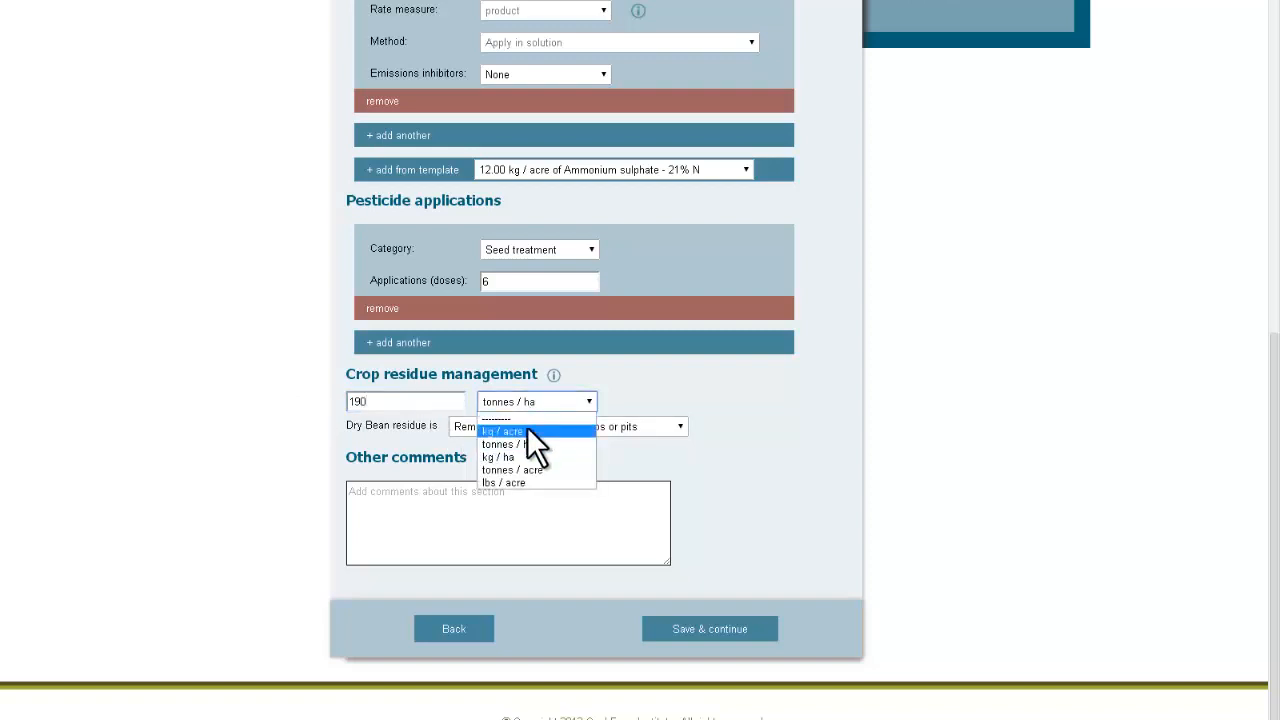
click(527, 430)
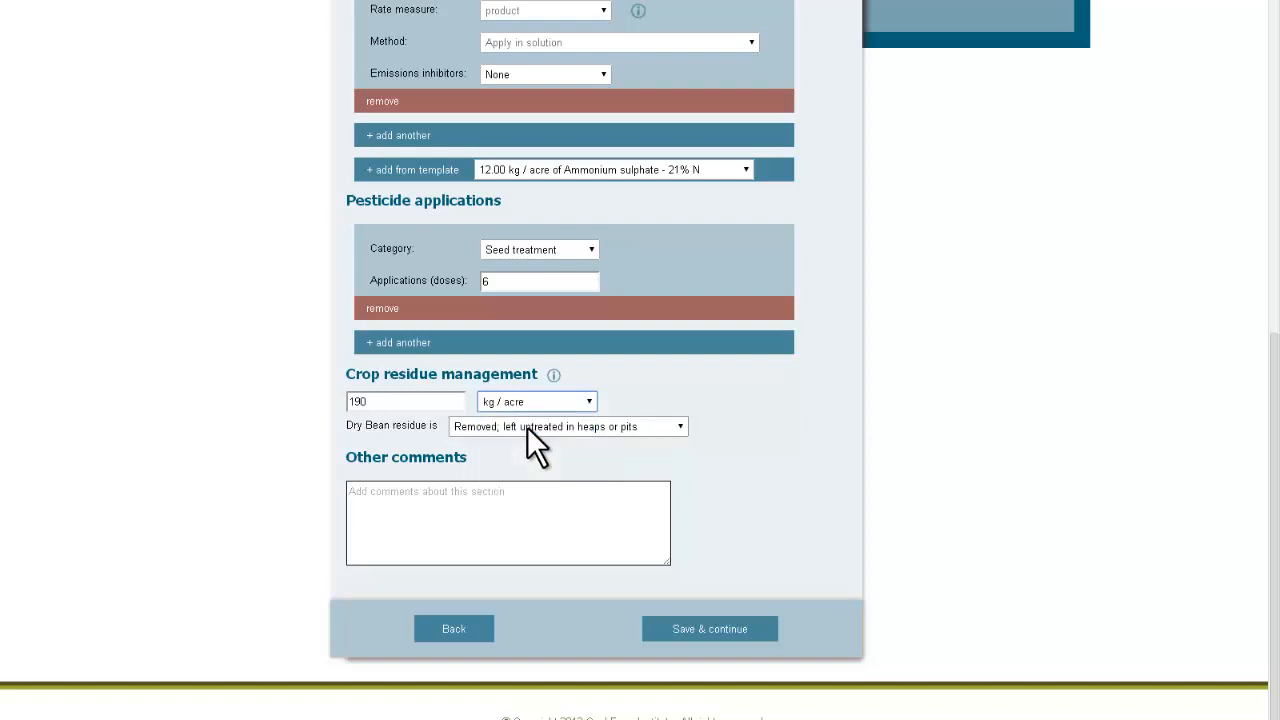
click(527, 426)
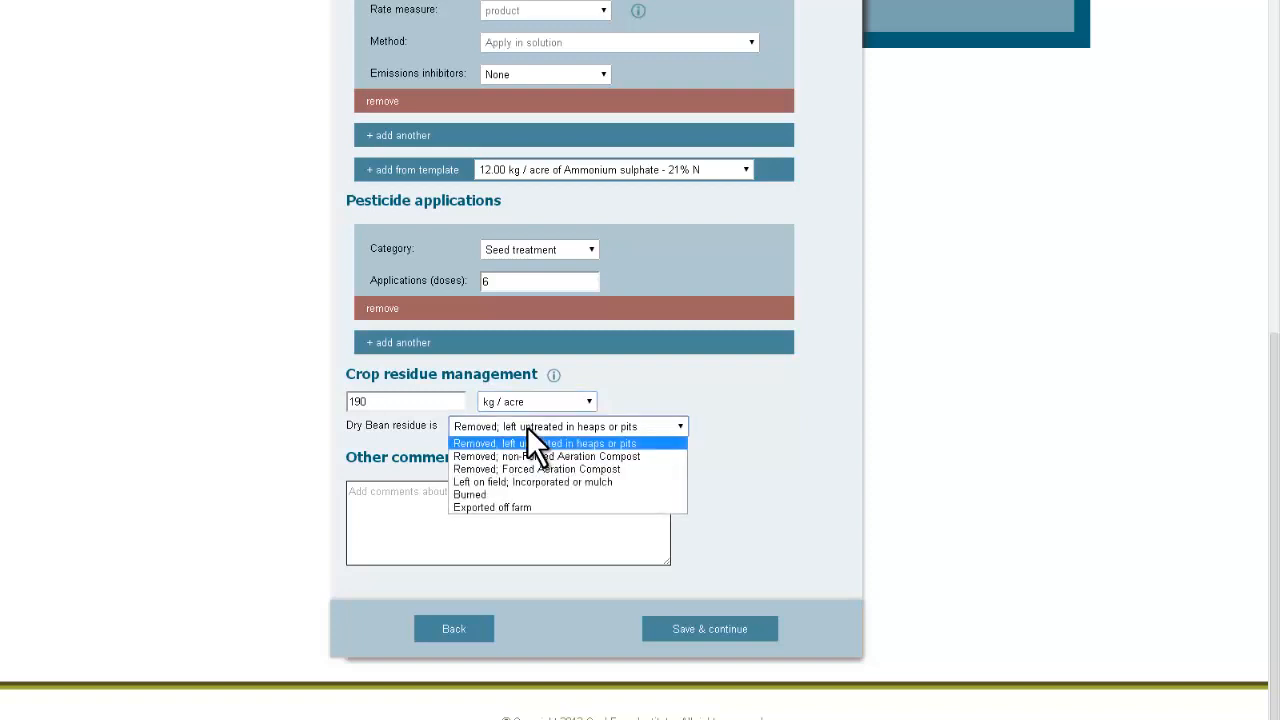
click(525, 482)
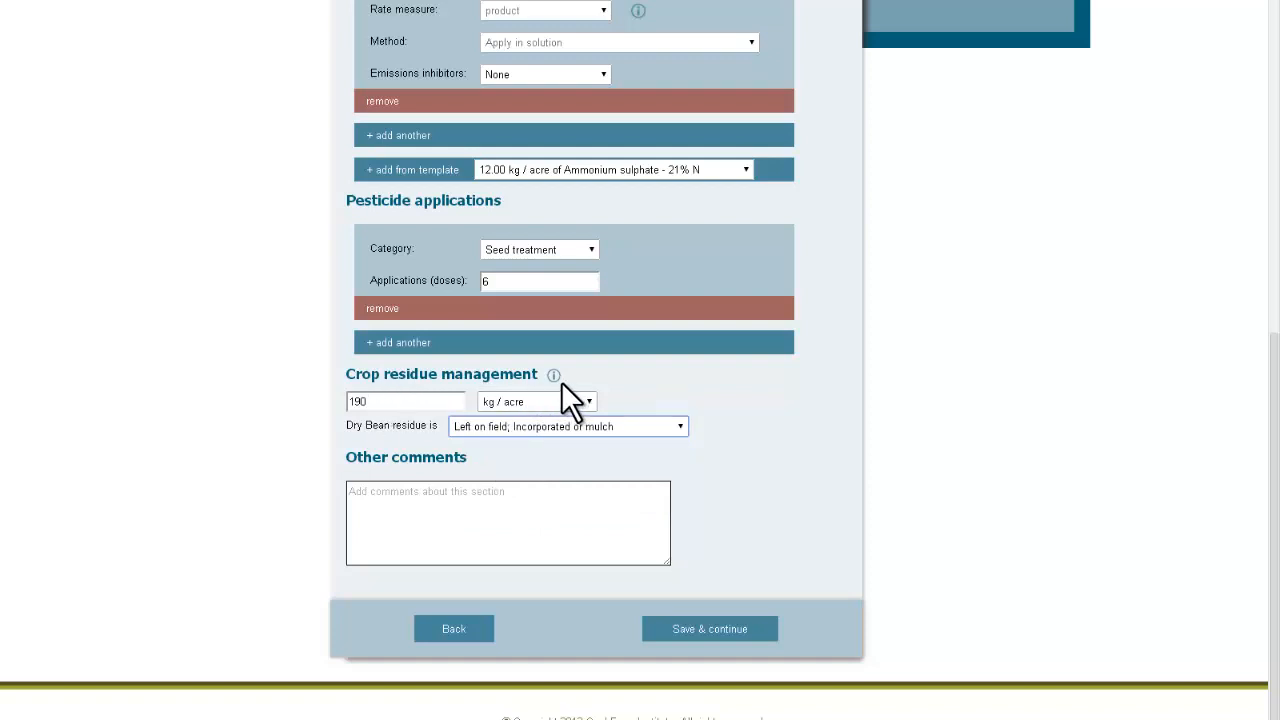
mouse_move(556, 376)
click(697, 630)
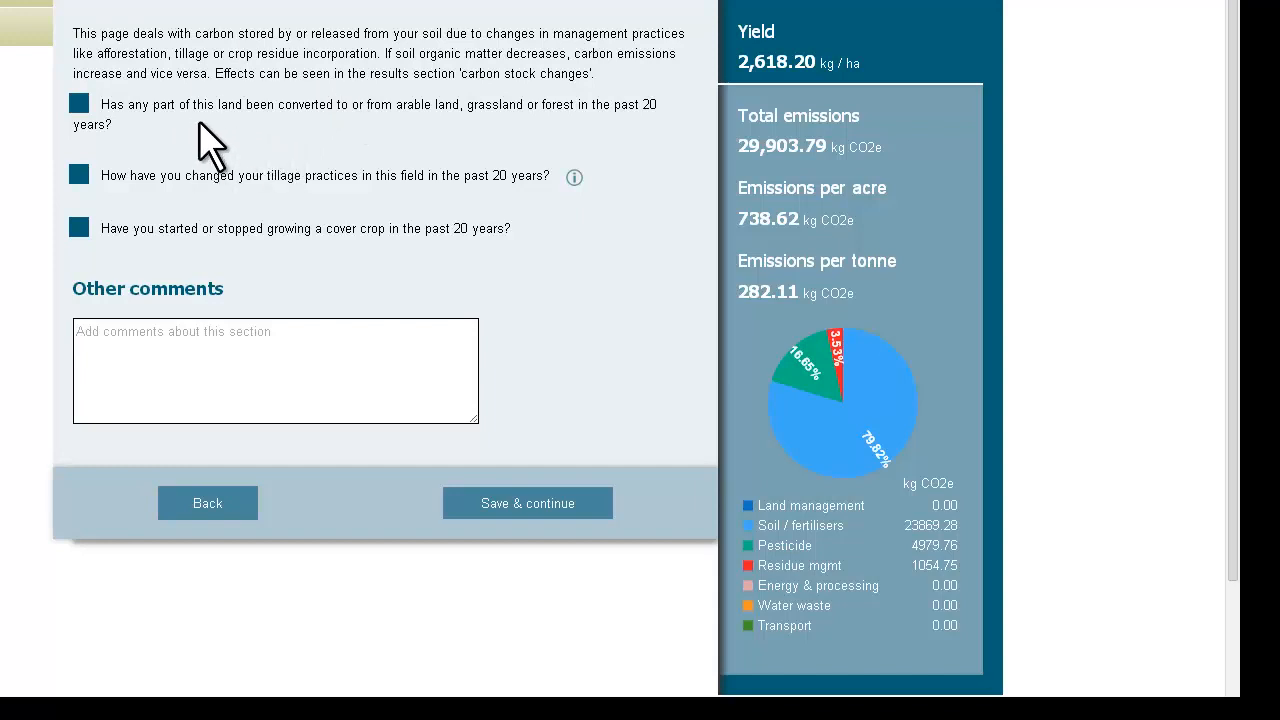
Step: Reveal the detail fields for land conversion and tillage changes in the past 20 years, leaving both questions unselected
click(79, 104)
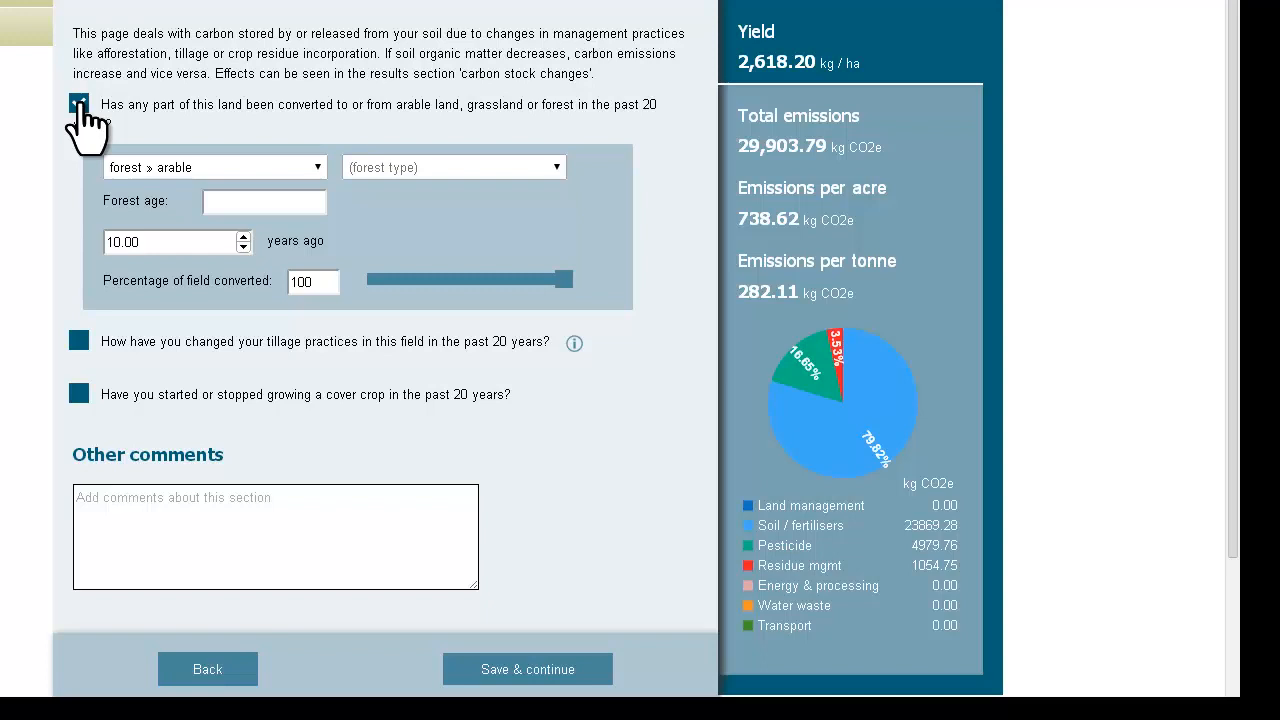
click(78, 104)
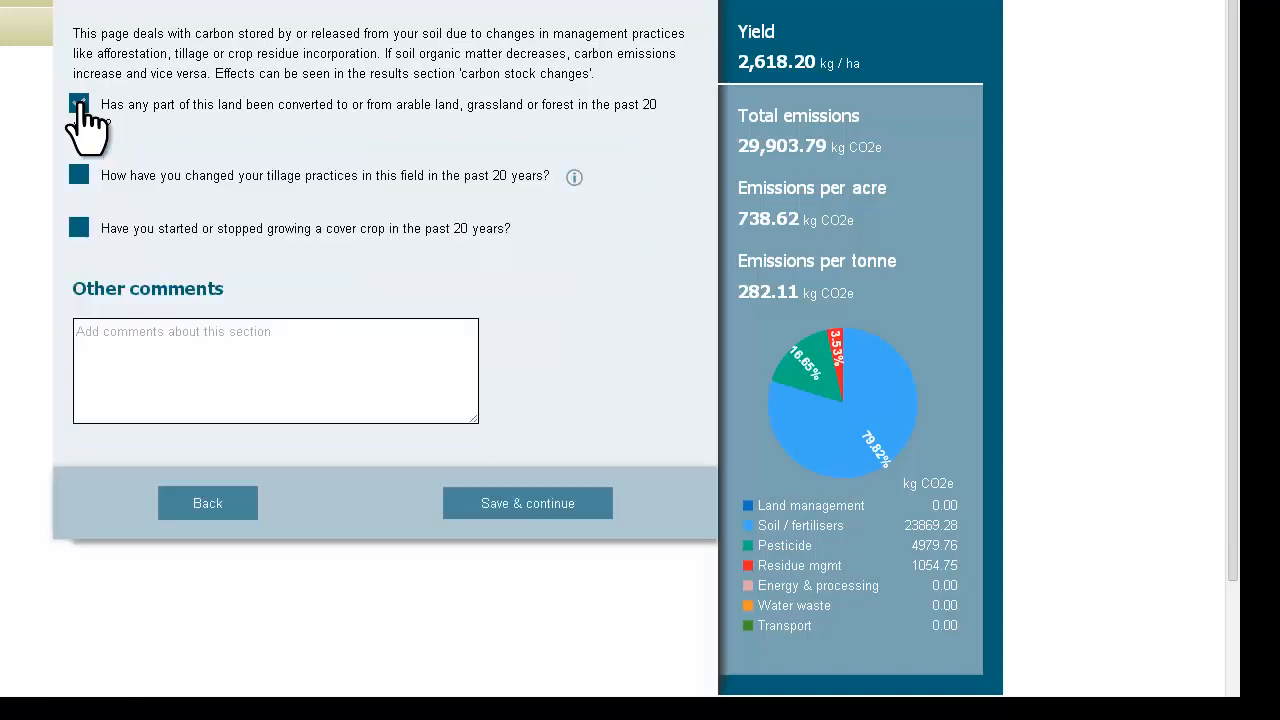
click(80, 176)
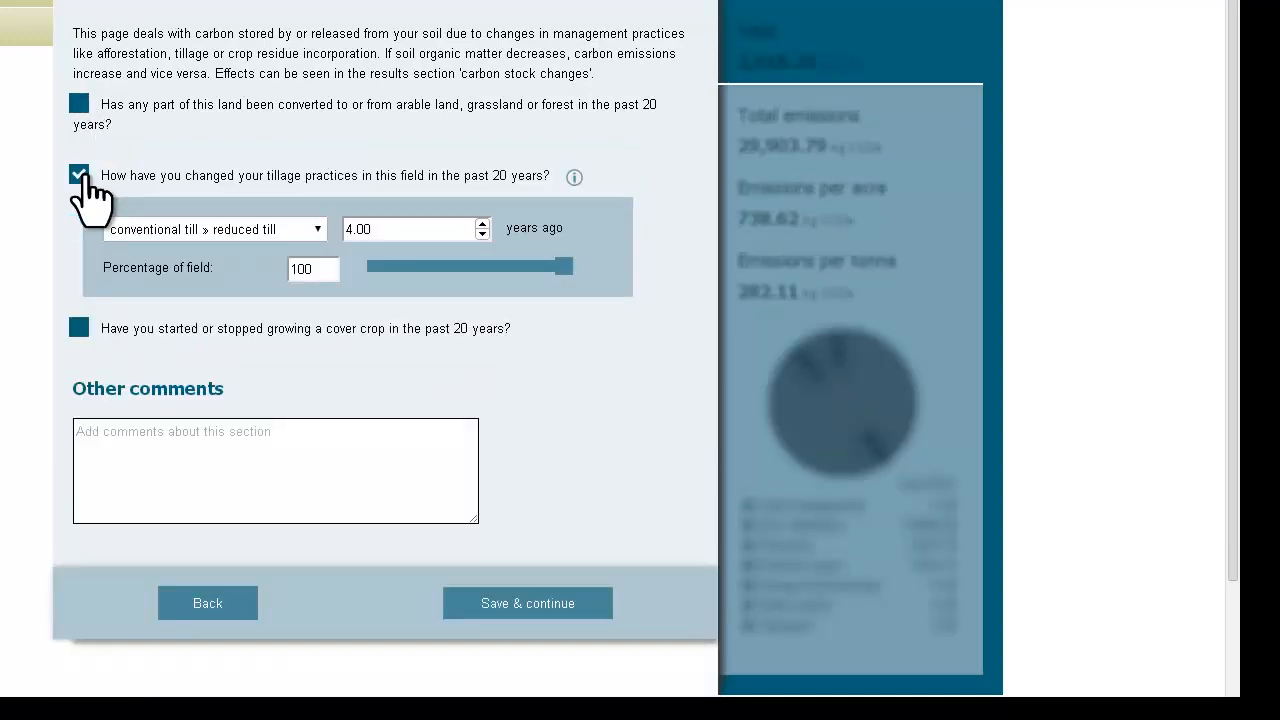
click(80, 176)
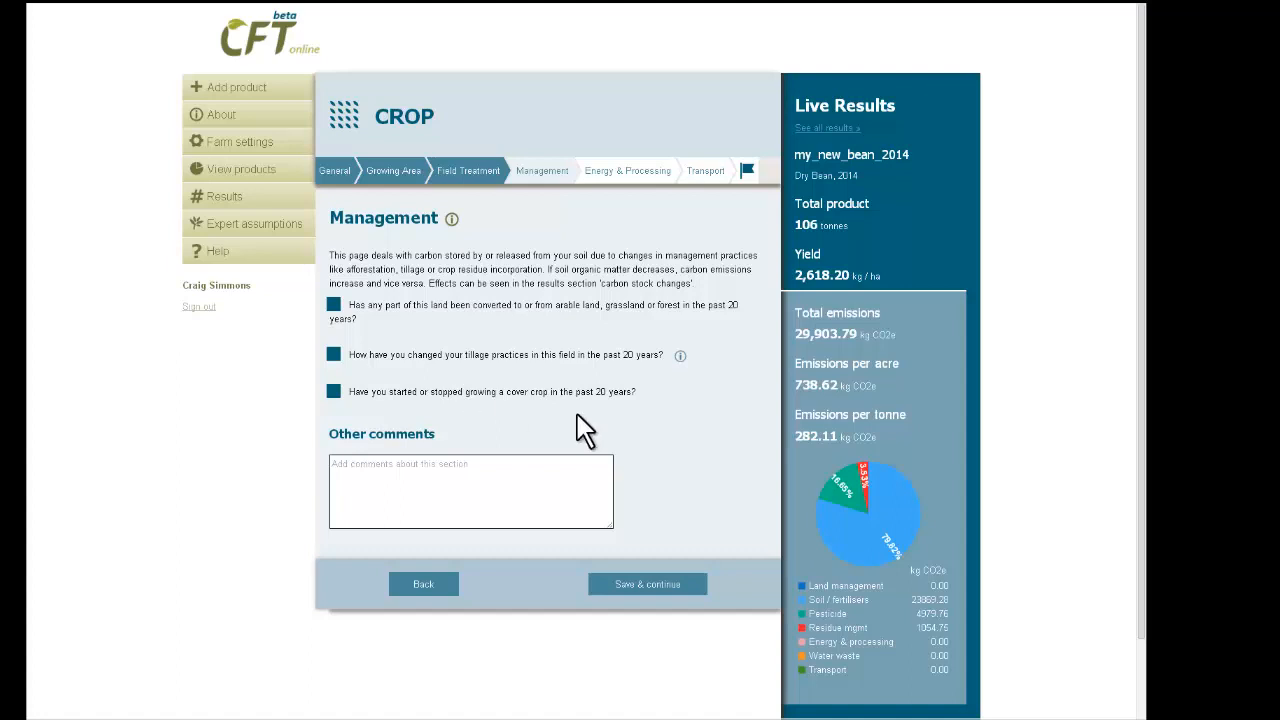
Step: Save the Management section unanswered and enter an energy use of 1215 litre of diesel in the Field category
click(634, 588)
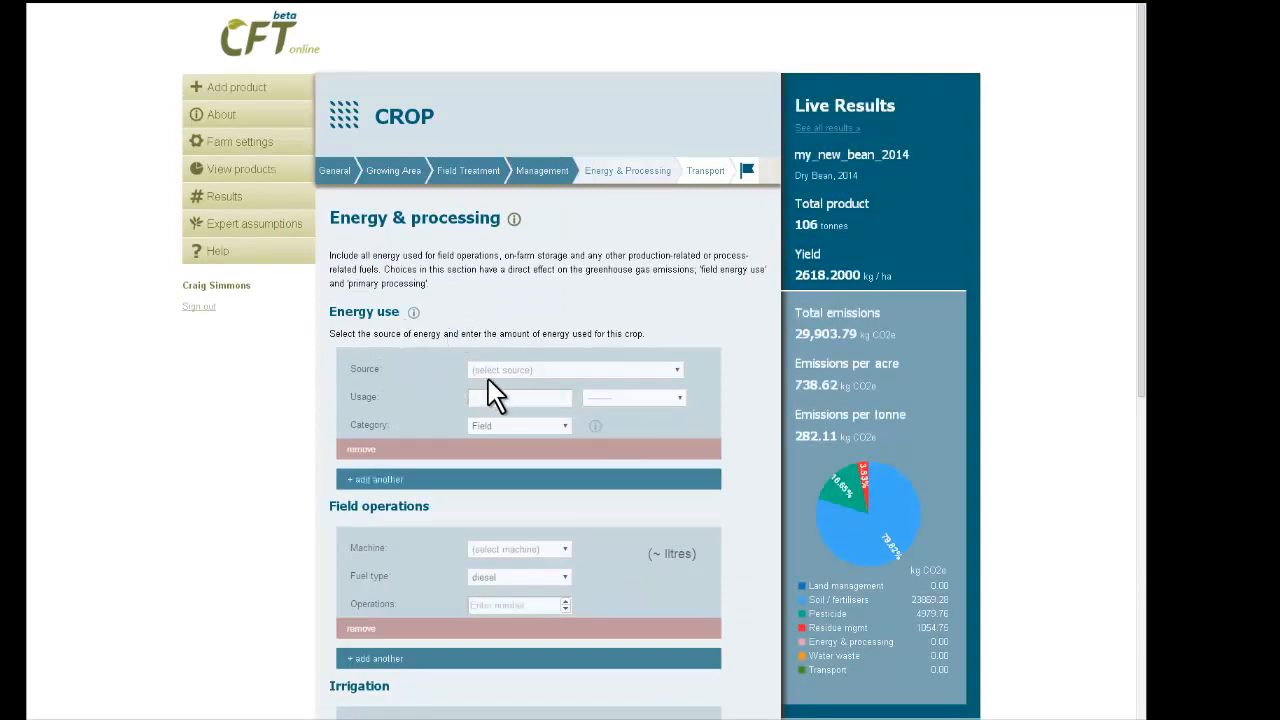
click(517, 369)
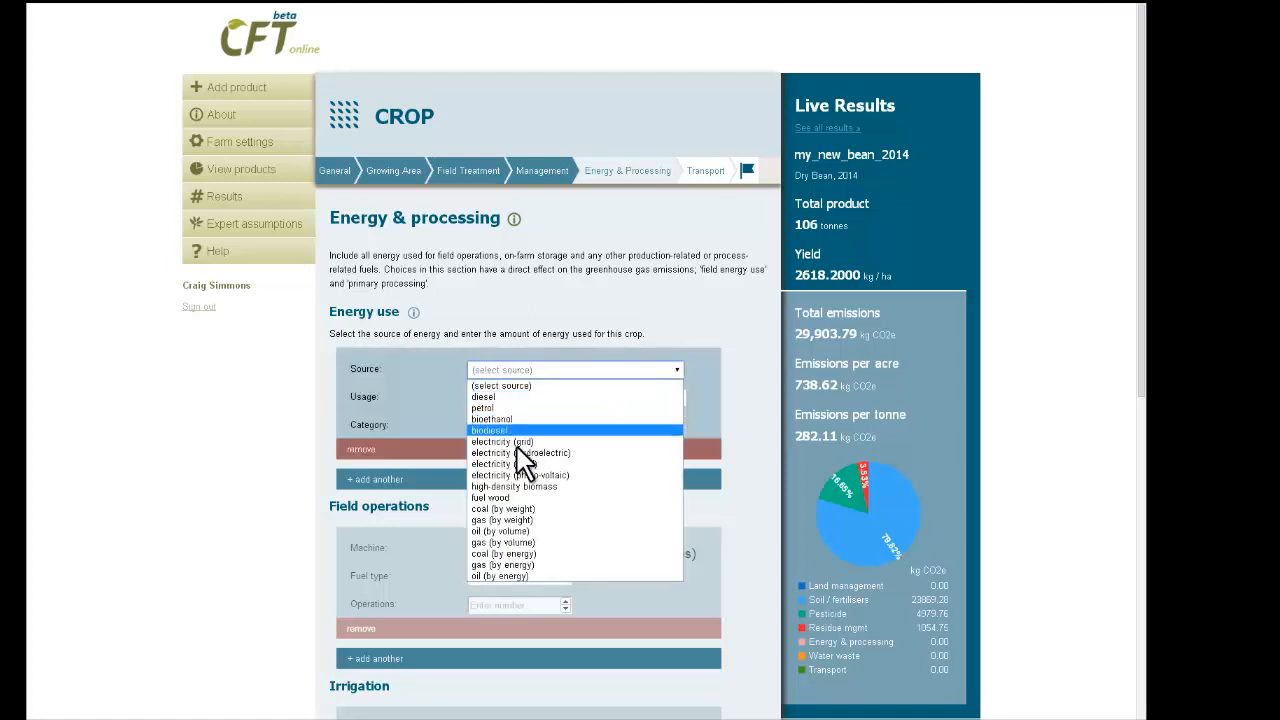
click(511, 397)
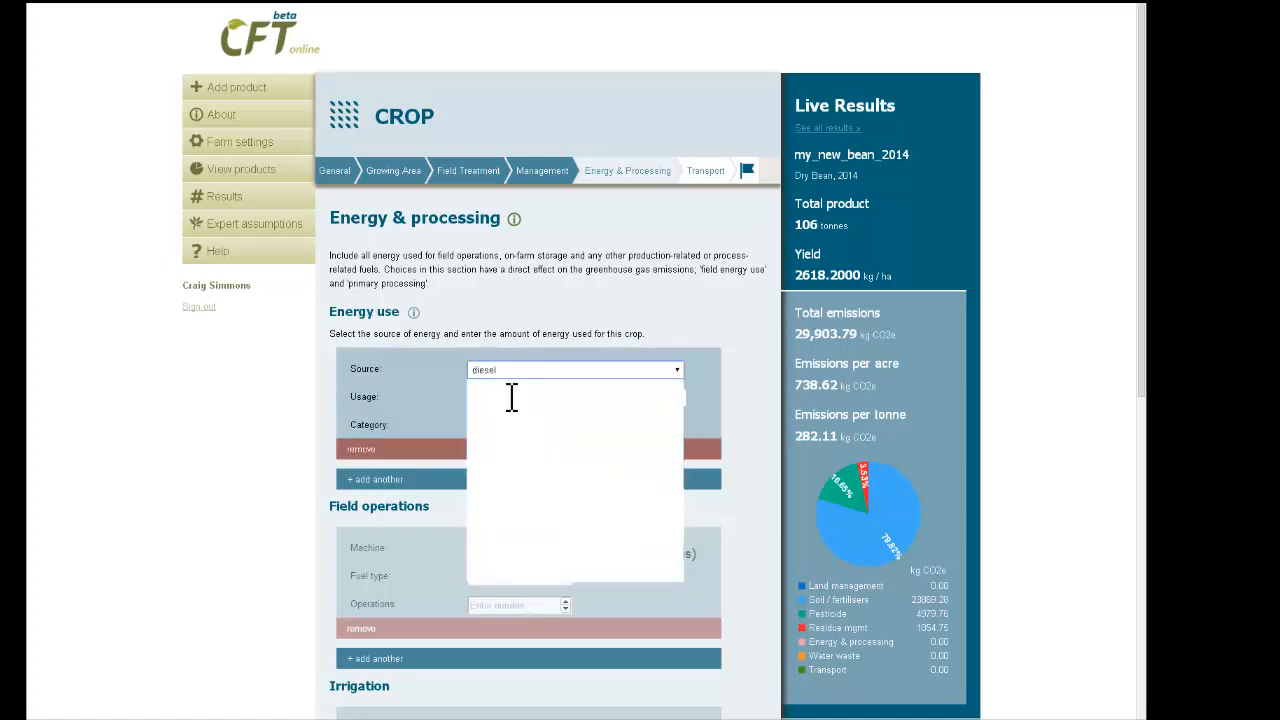
click(511, 397)
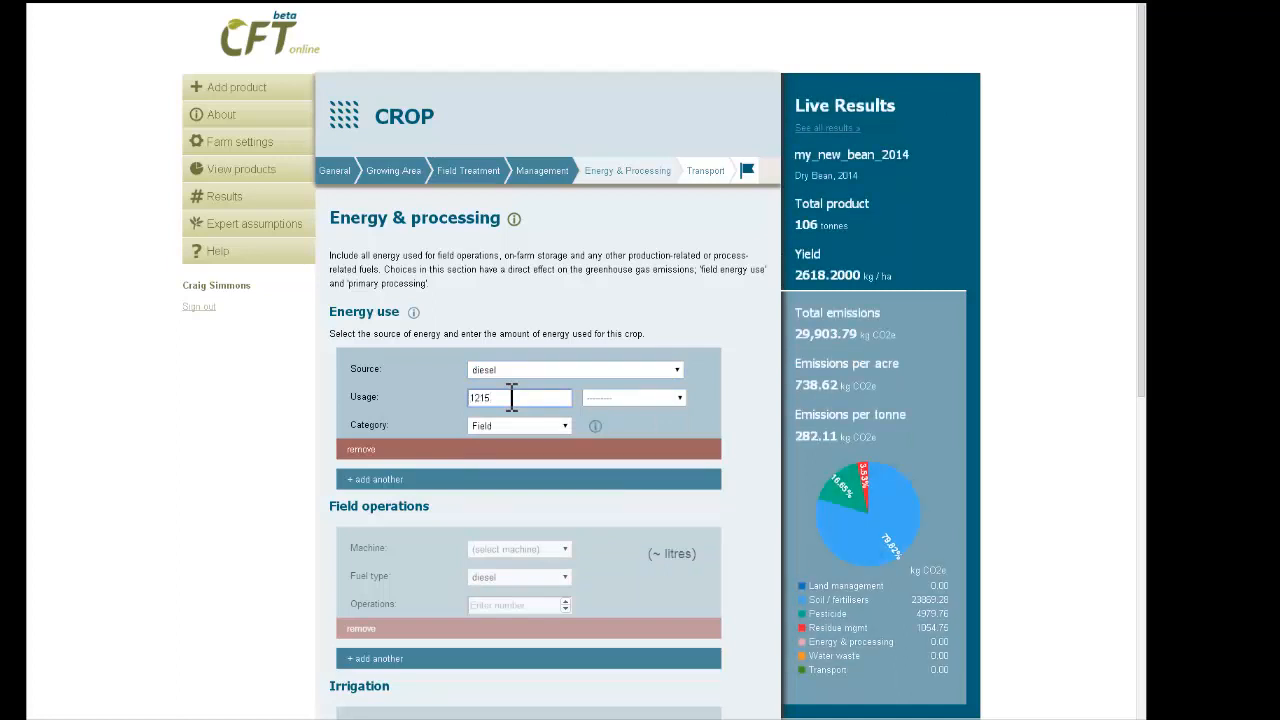
click(598, 400)
click(605, 440)
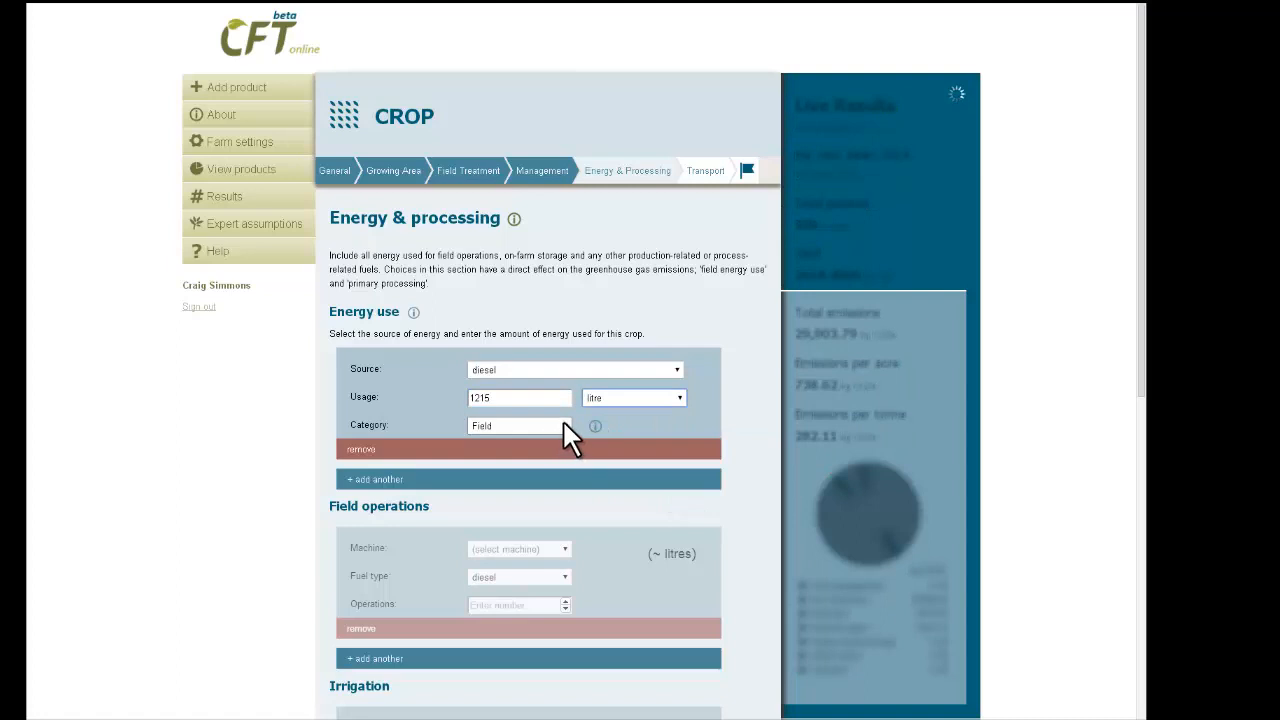
click(562, 421)
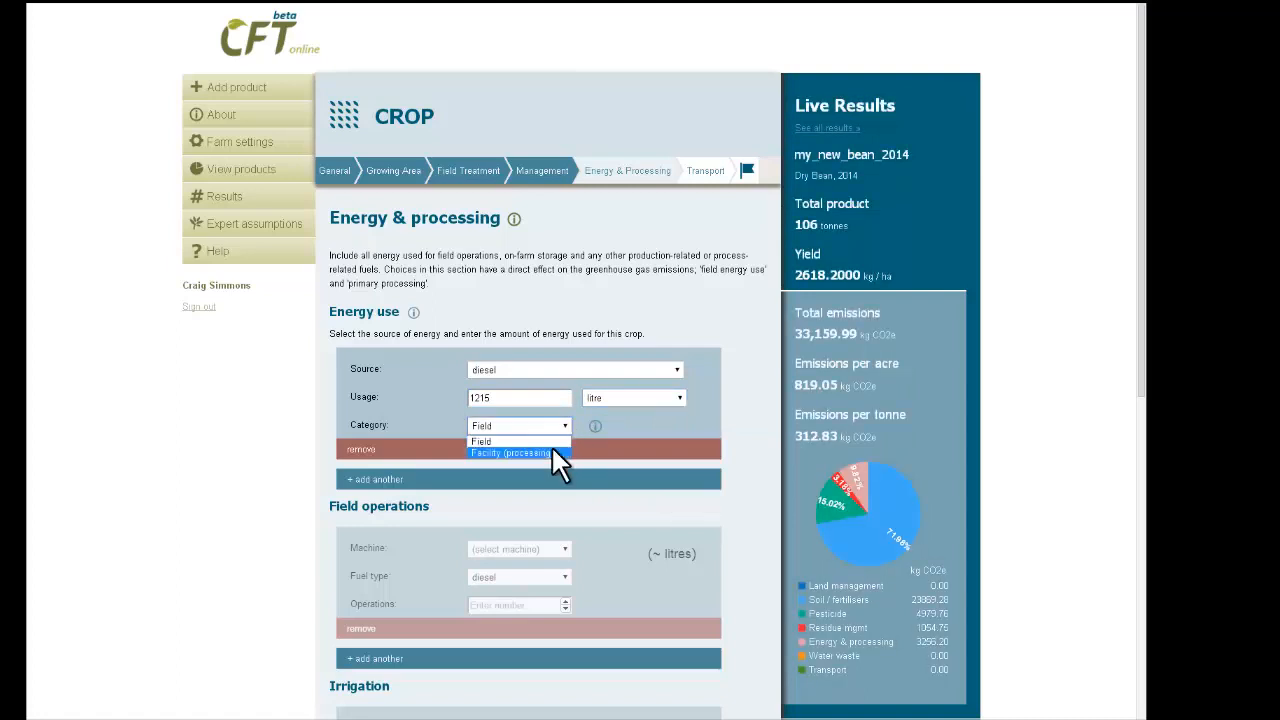
click(551, 441)
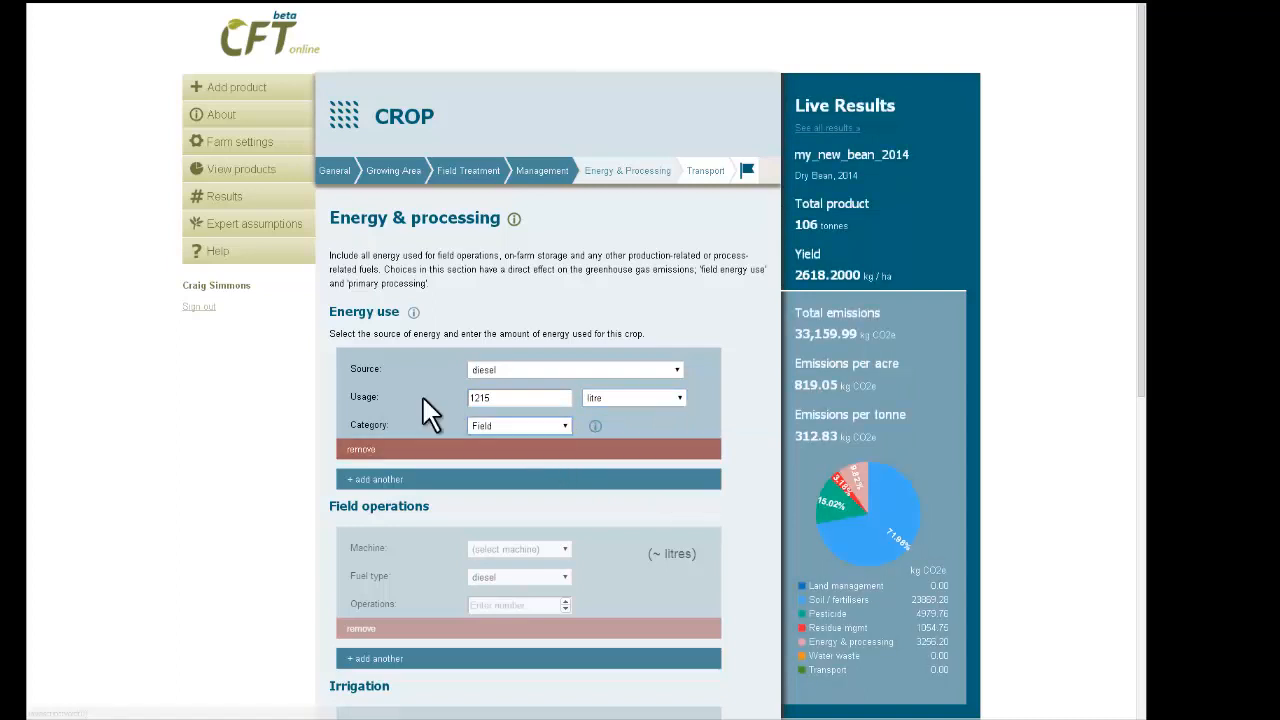
Step: Enter a field operation for fertiliser spraying with diesel fuel and 1 operation
scroll(430, 364, down, 3)
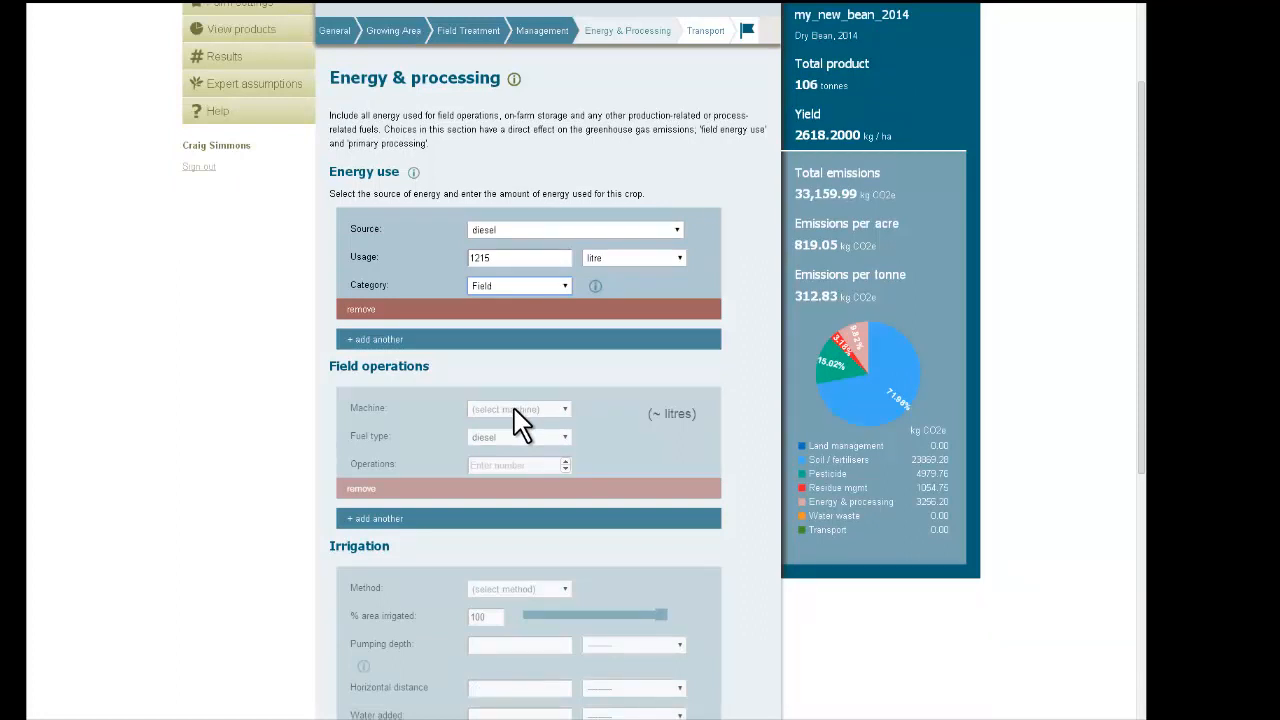
click(565, 409)
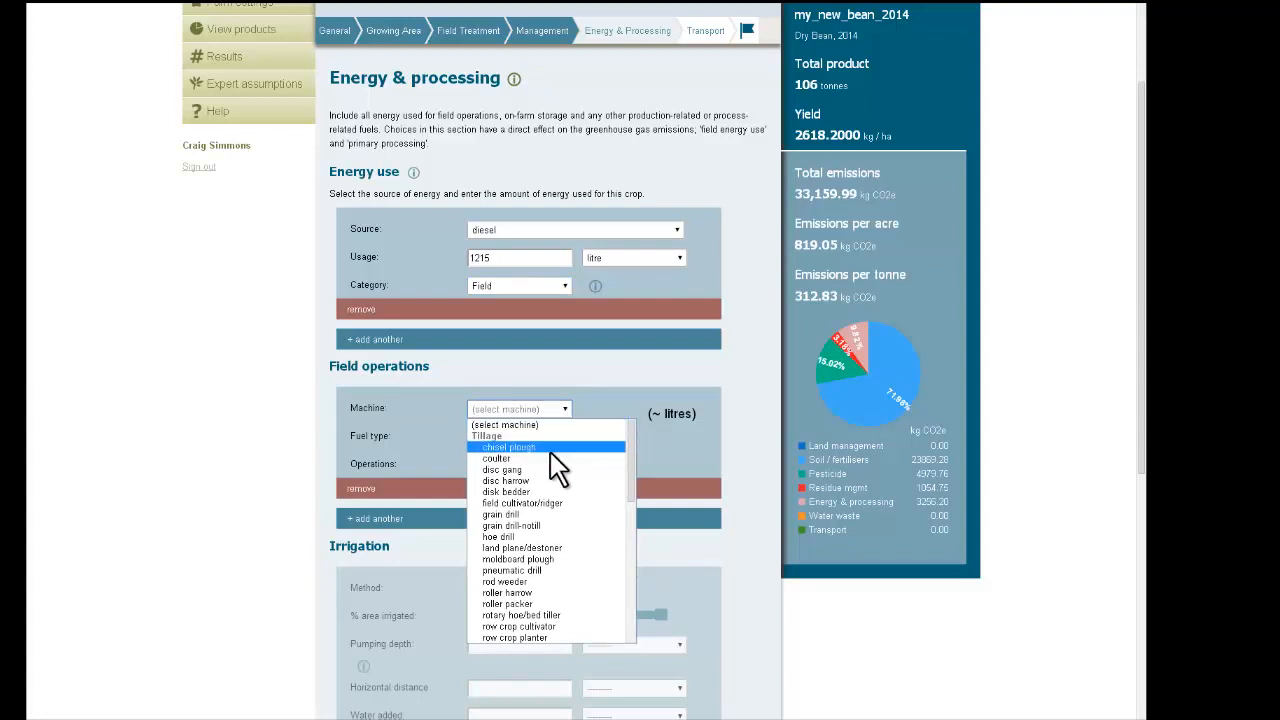
scroll(552, 528, down, 5)
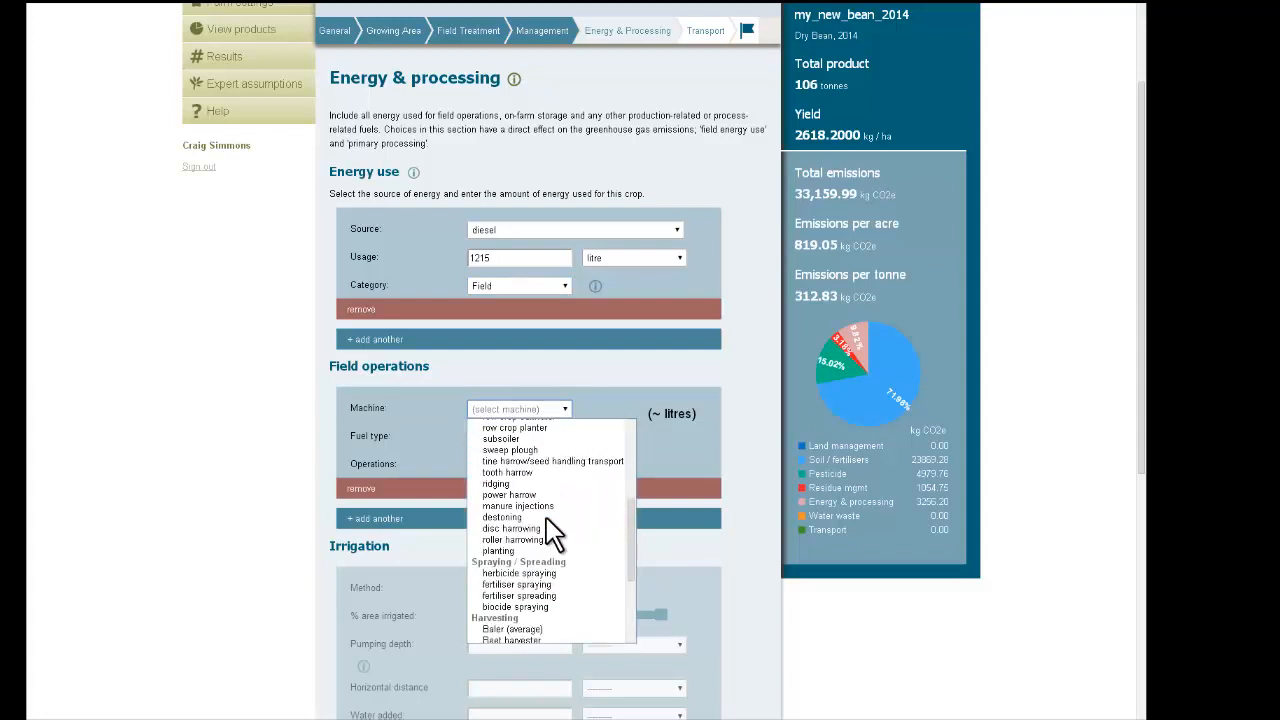
scroll(552, 533, down, 5)
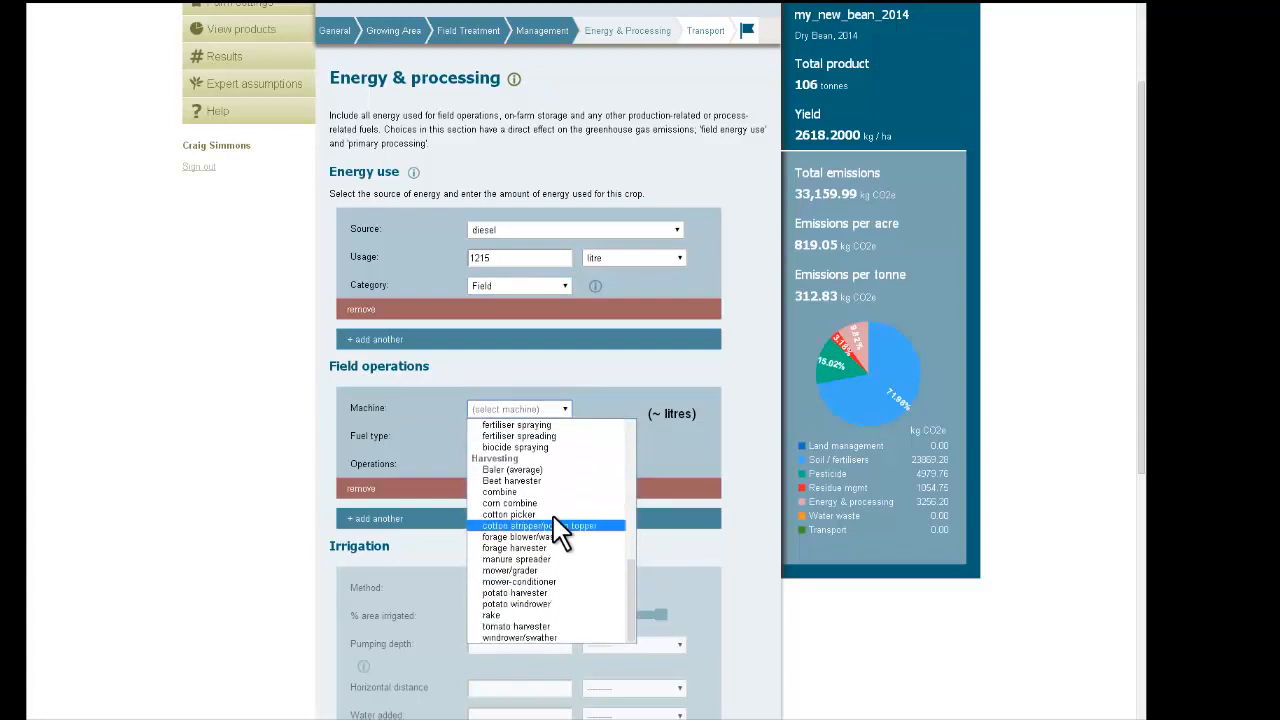
scroll(553, 470, up, 10)
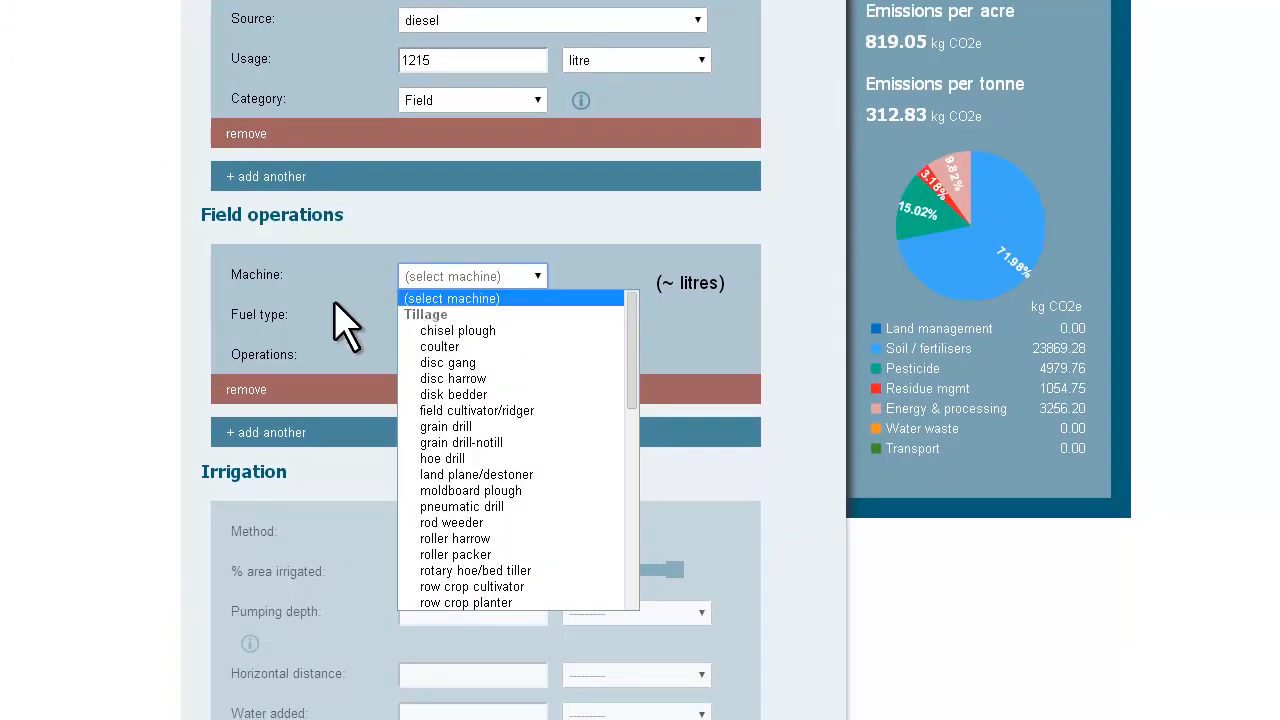
scroll(551, 508, down, 8)
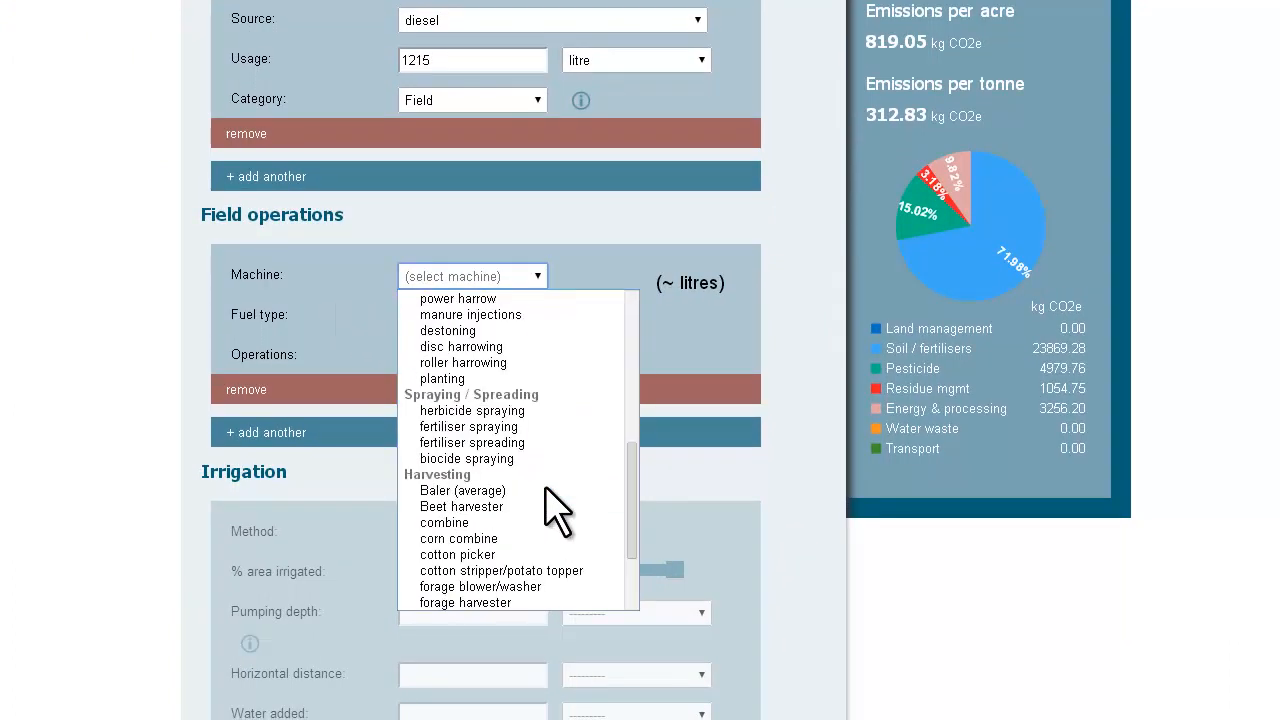
click(497, 427)
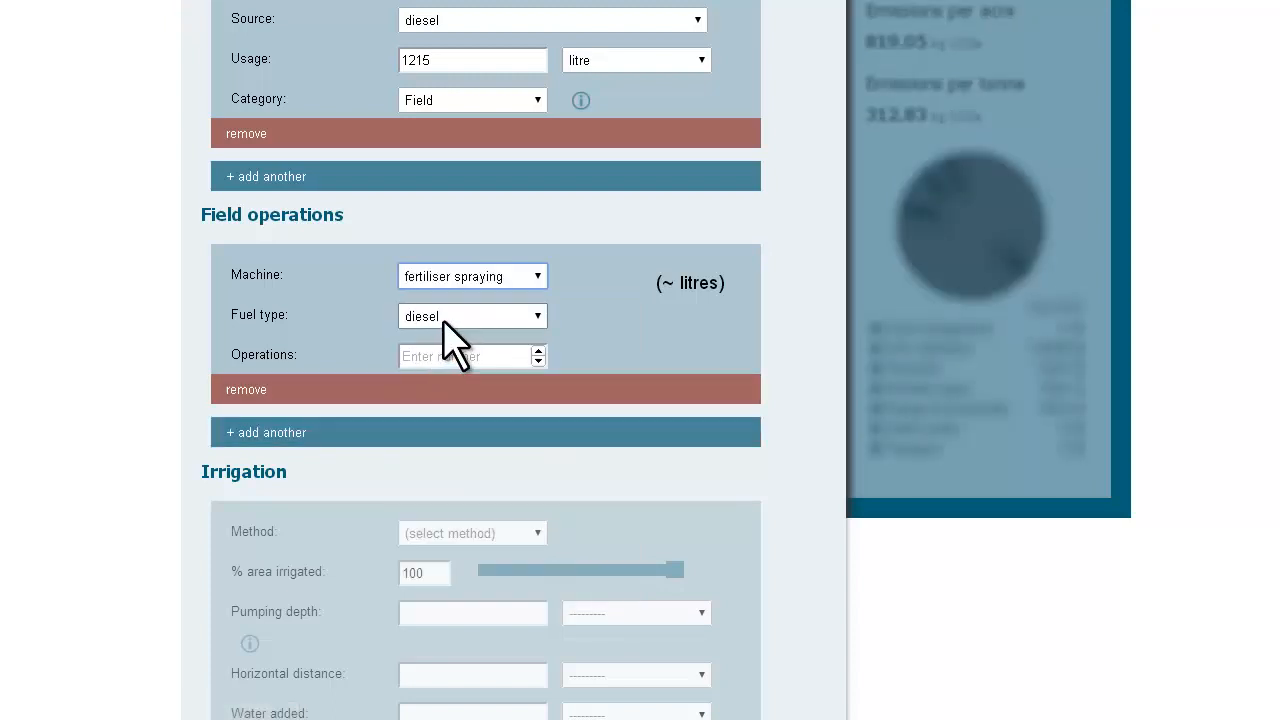
click(538, 351)
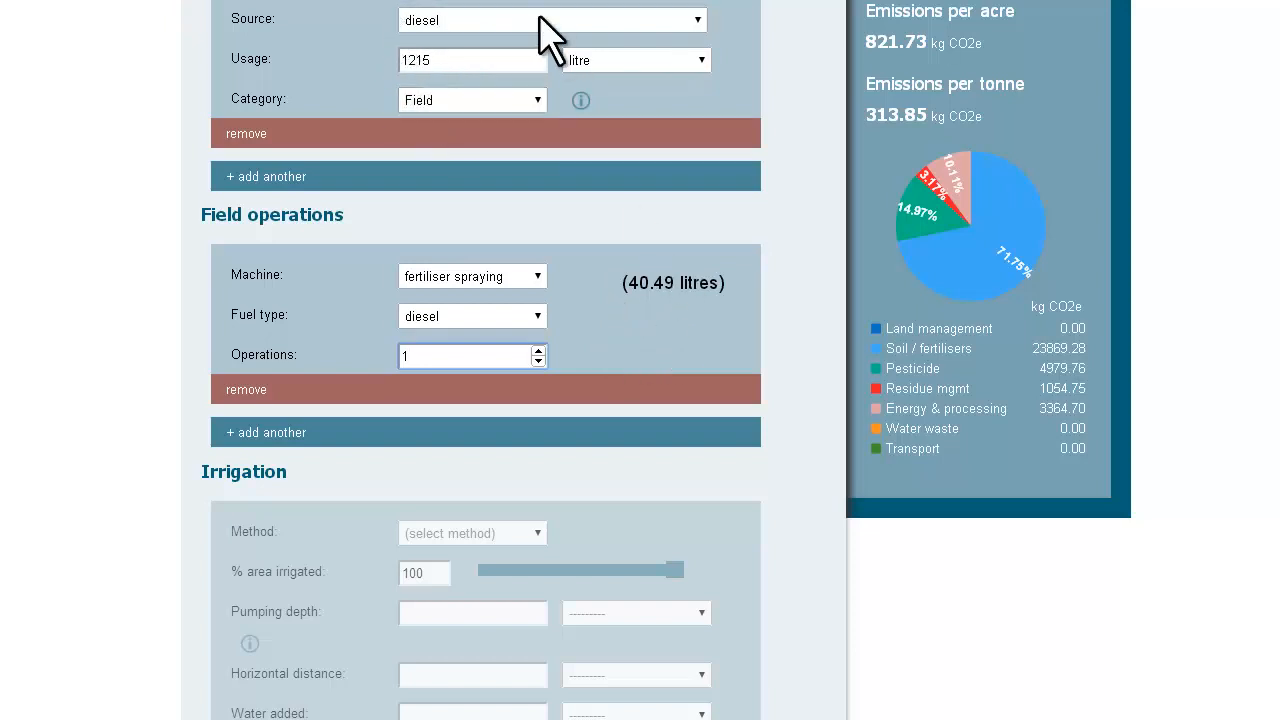
drag(673, 268, 639, 315)
click(646, 284)
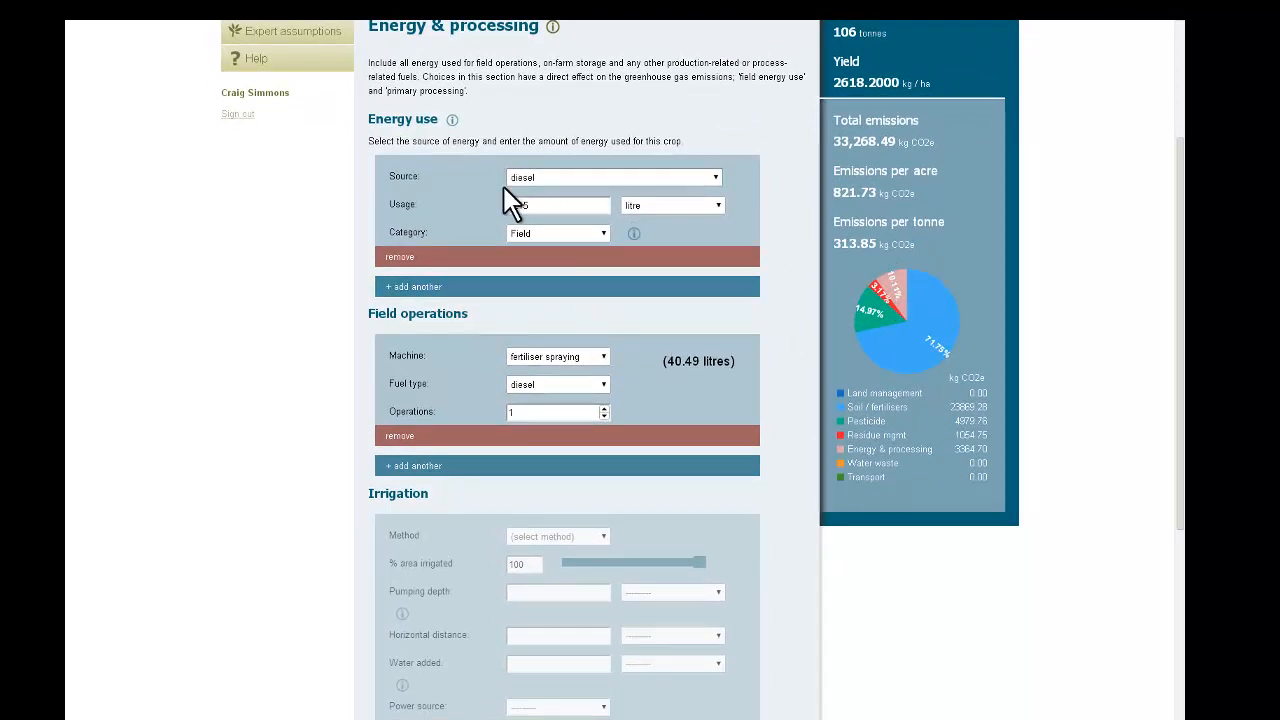
Step: Reveal the waste water detail fields, leaving the waste water question unselected
scroll(434, 173, down, 4)
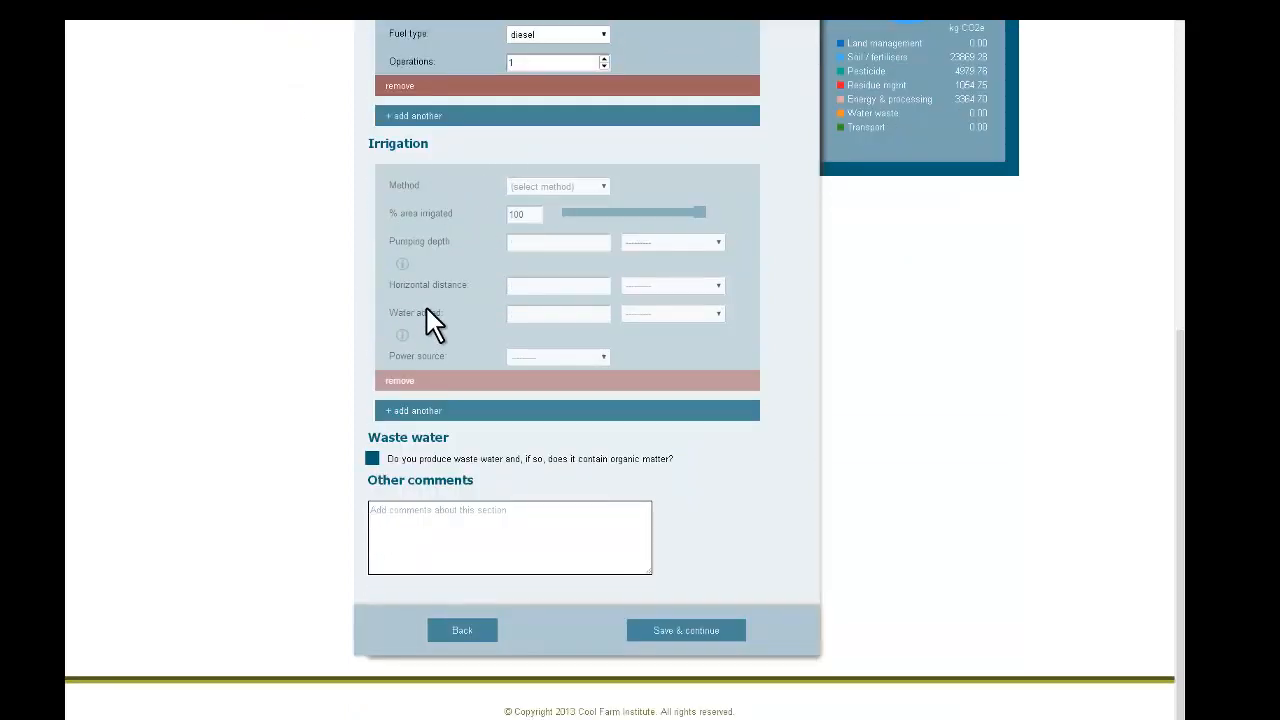
click(372, 459)
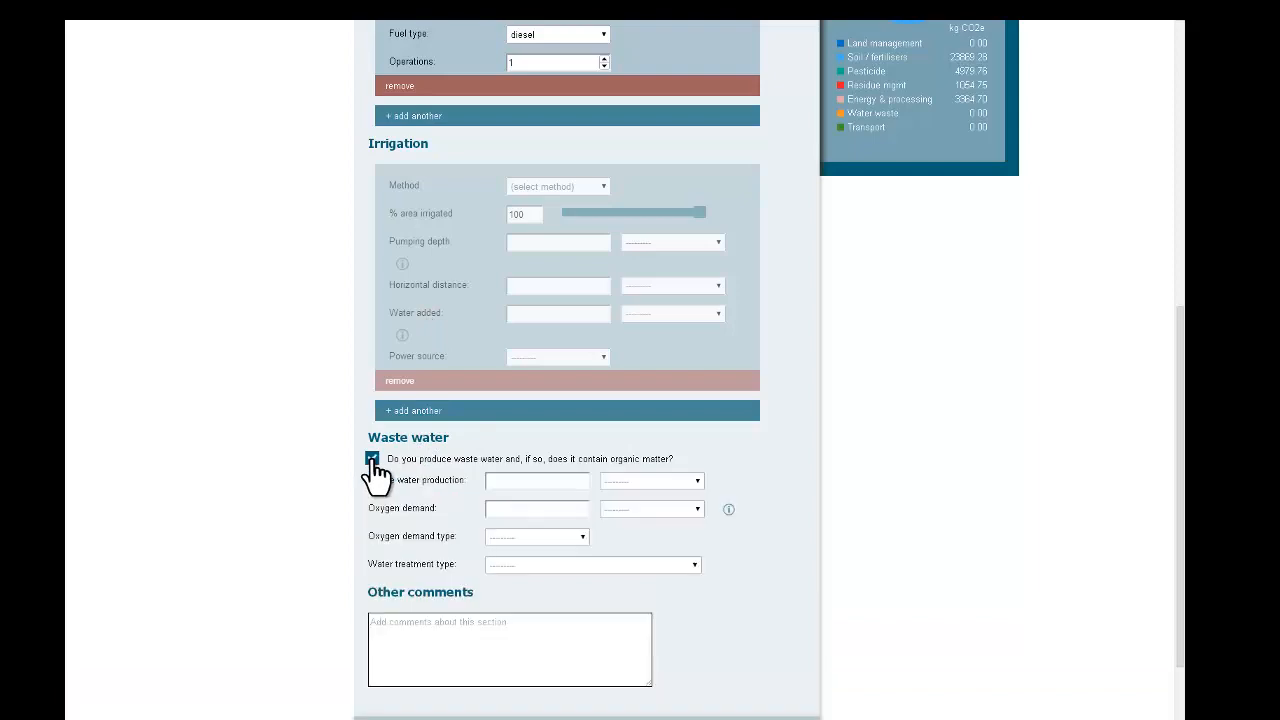
click(372, 460)
scroll(503, 306, up, 3)
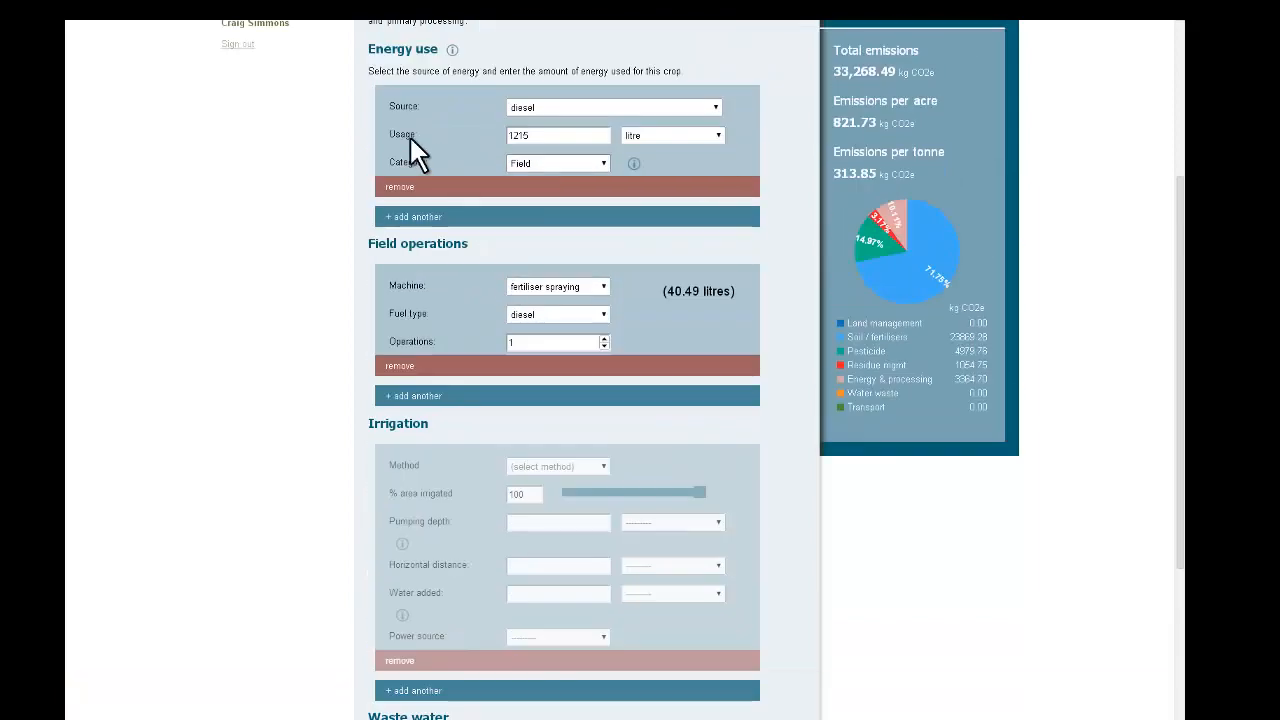
scroll(487, 365, up, 3)
scroll(487, 365, down, 4)
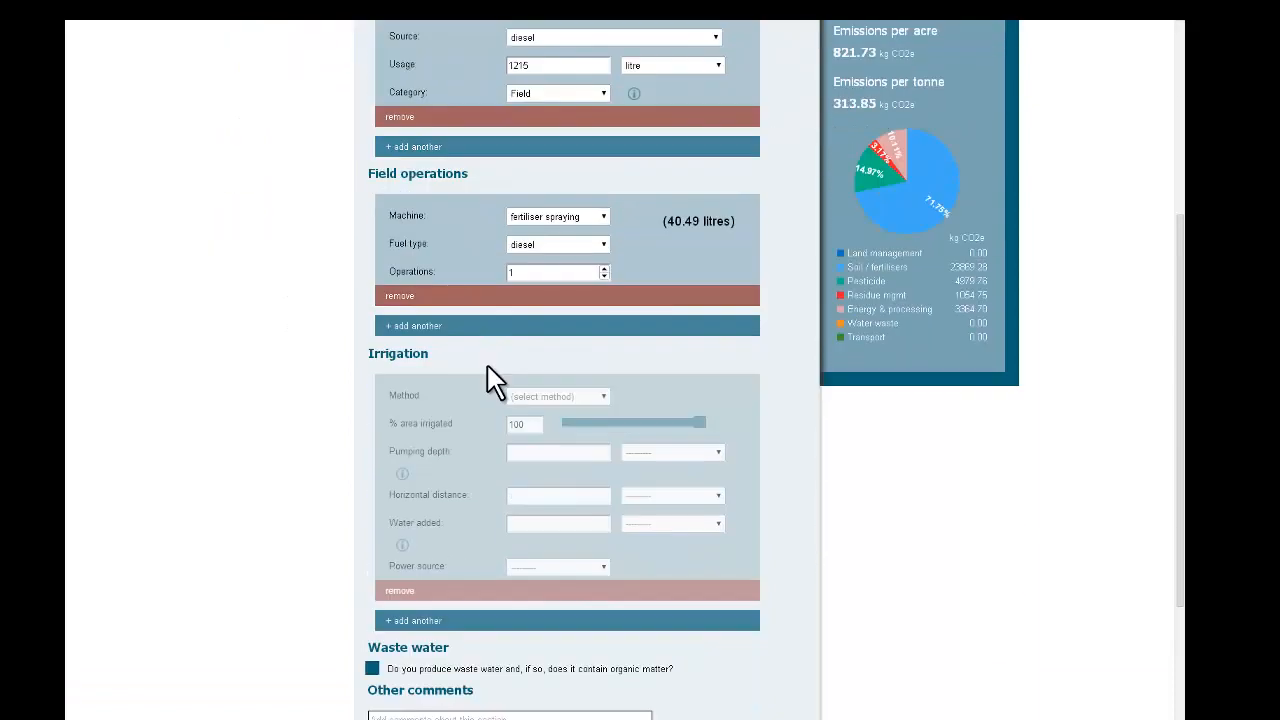
Step: Save the Energy & Processing section and enter a road (HGV) transport item with a weight of 50 tonnes
scroll(488, 370, down, 3)
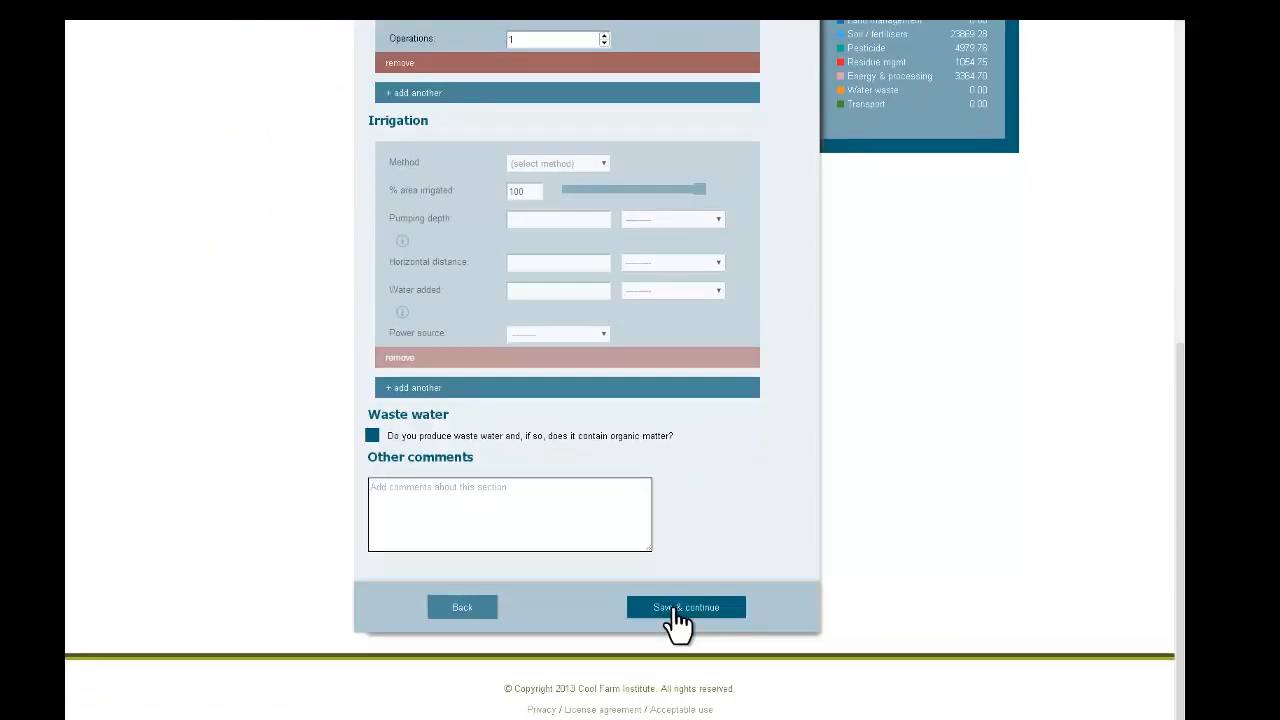
click(675, 610)
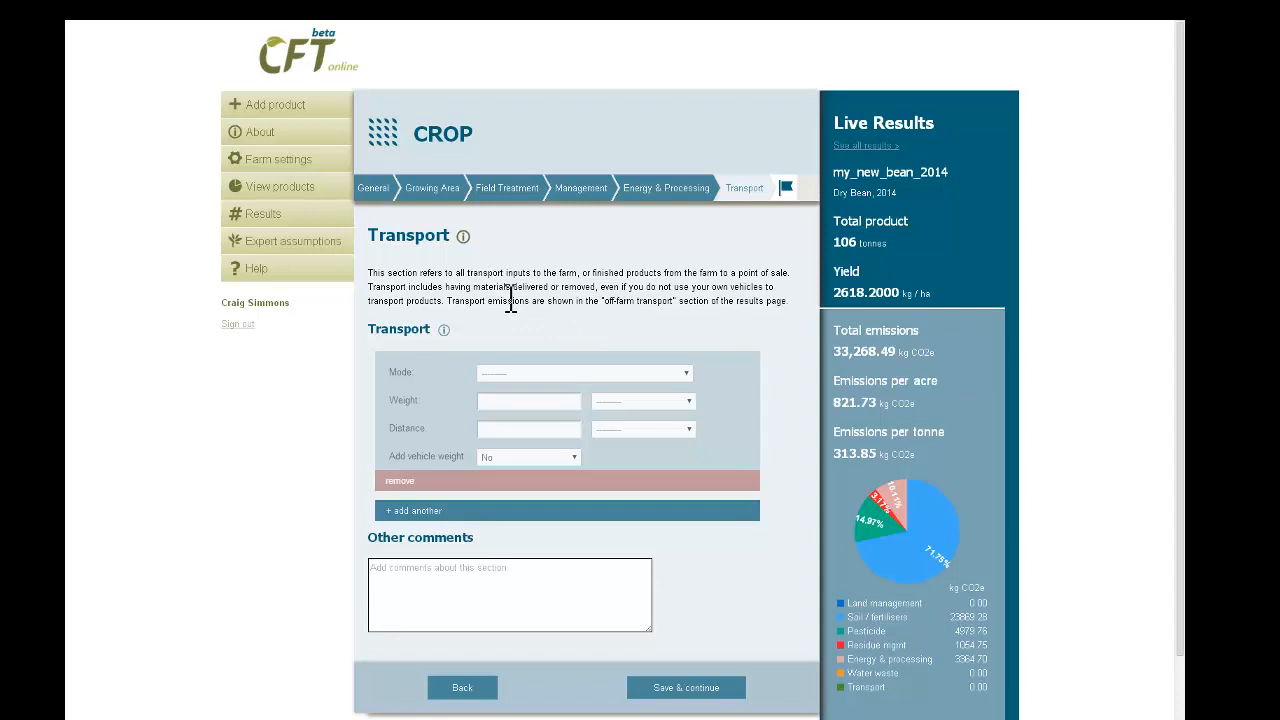
click(541, 374)
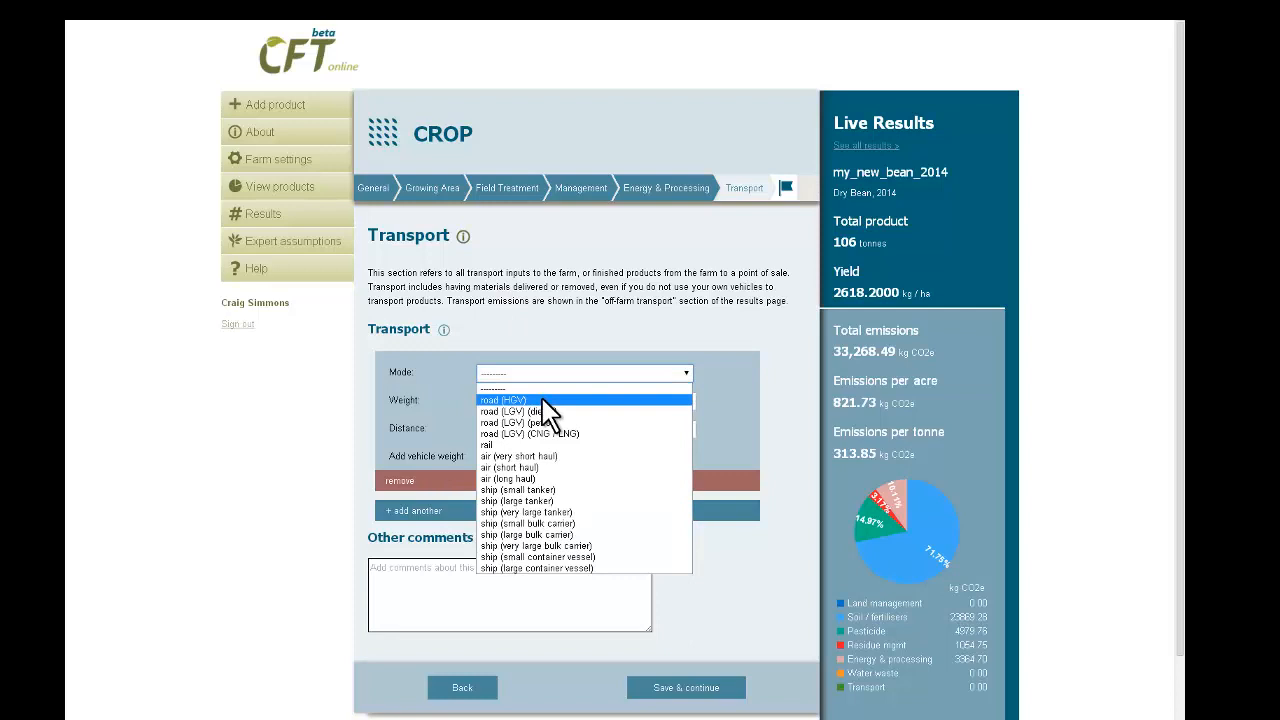
click(541, 400)
click(541, 400)
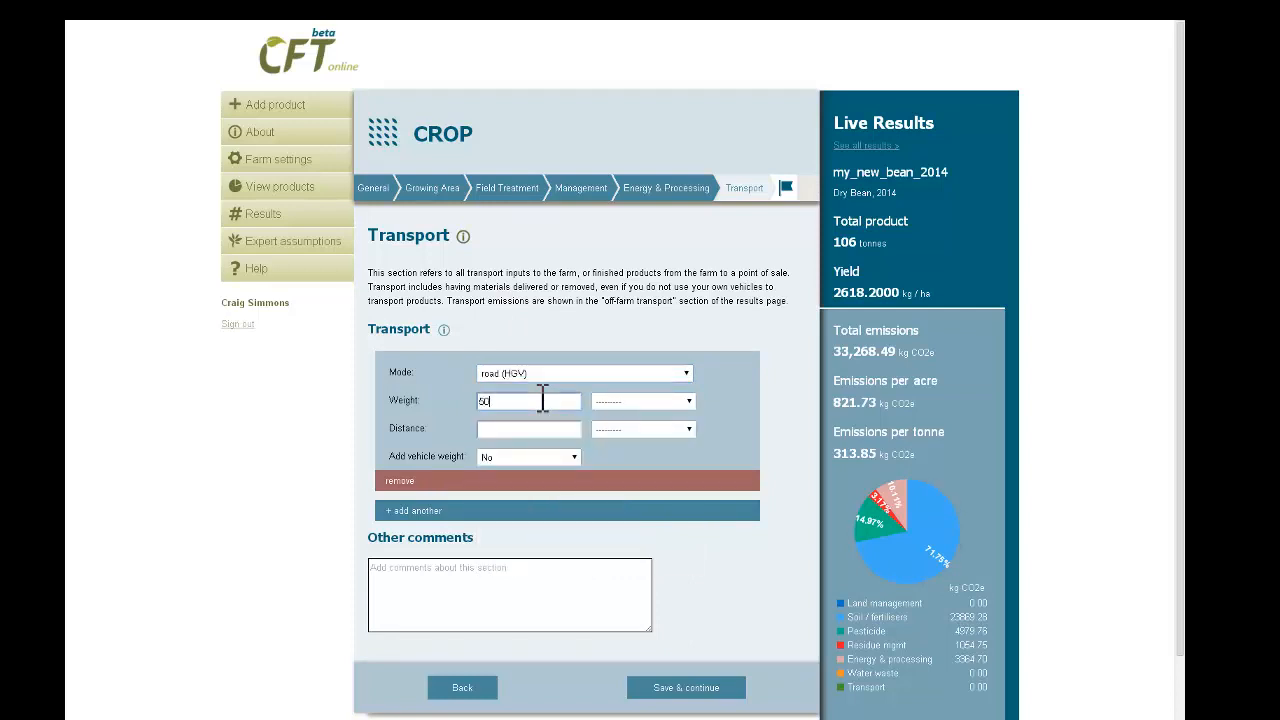
click(612, 403)
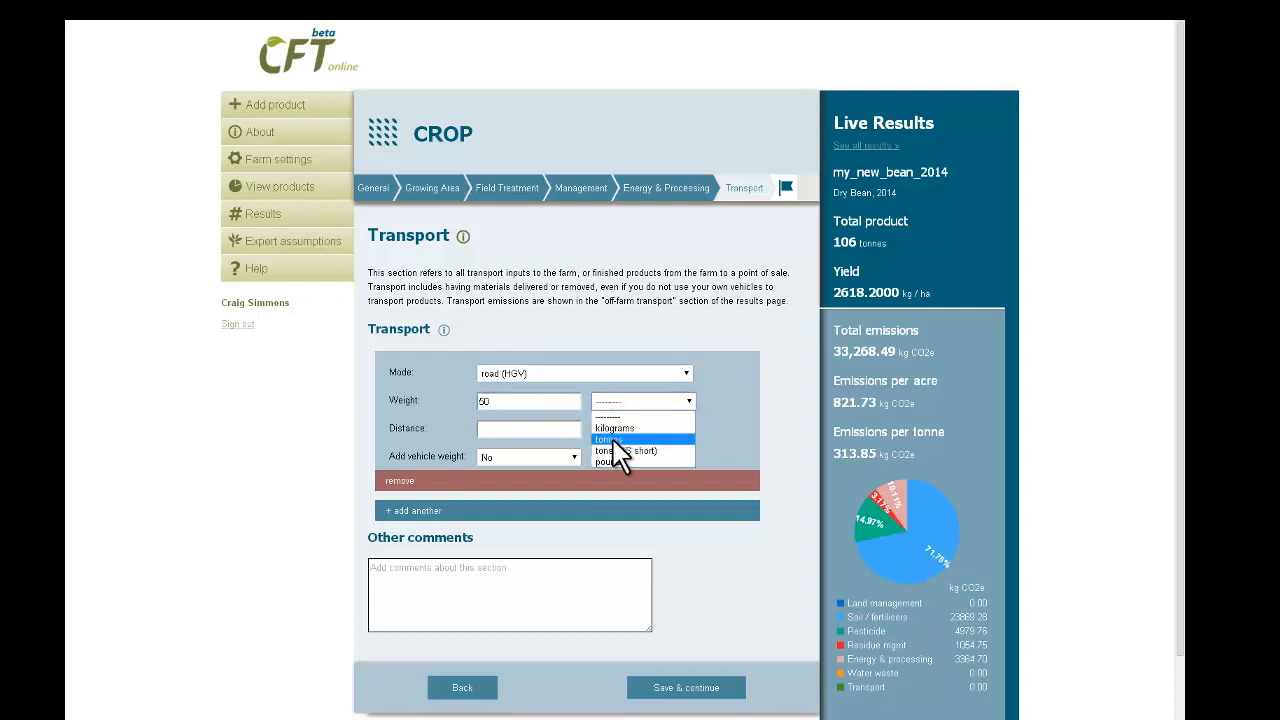
click(614, 440)
Step: Set the transport distance to 100 kilometres and save the Transport section to open the product results
click(545, 429)
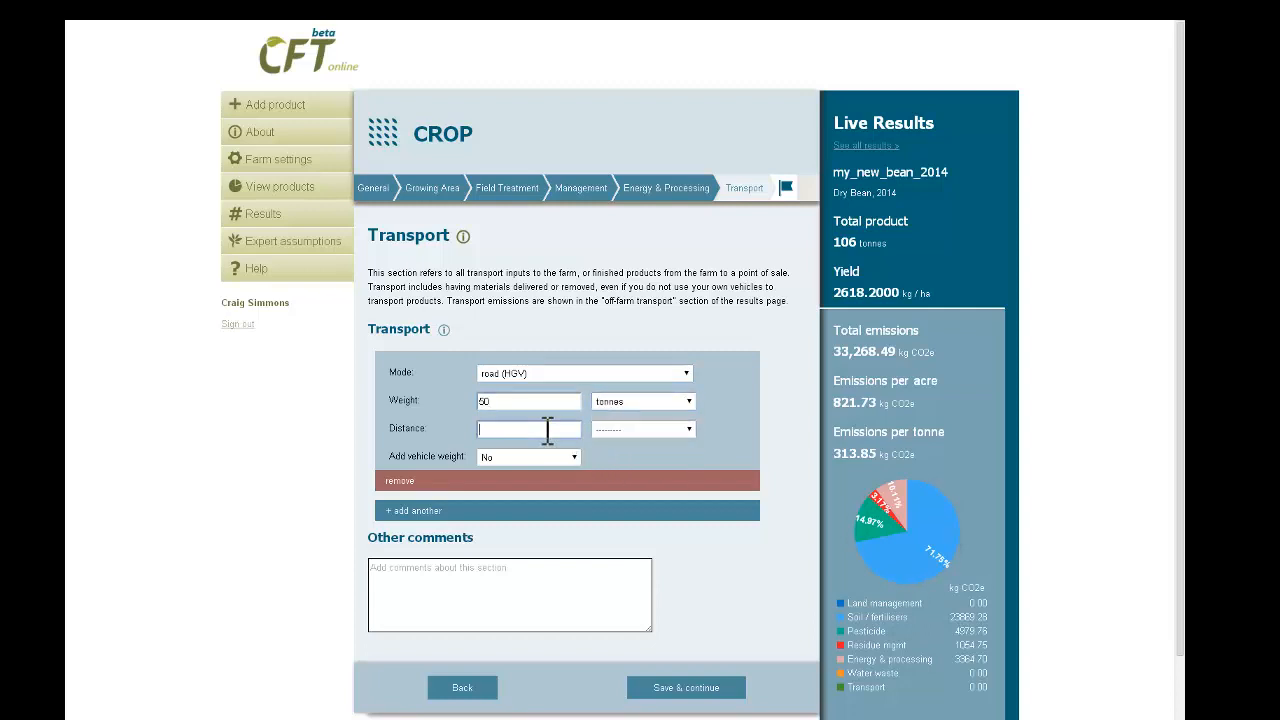
text(100)
click(615, 432)
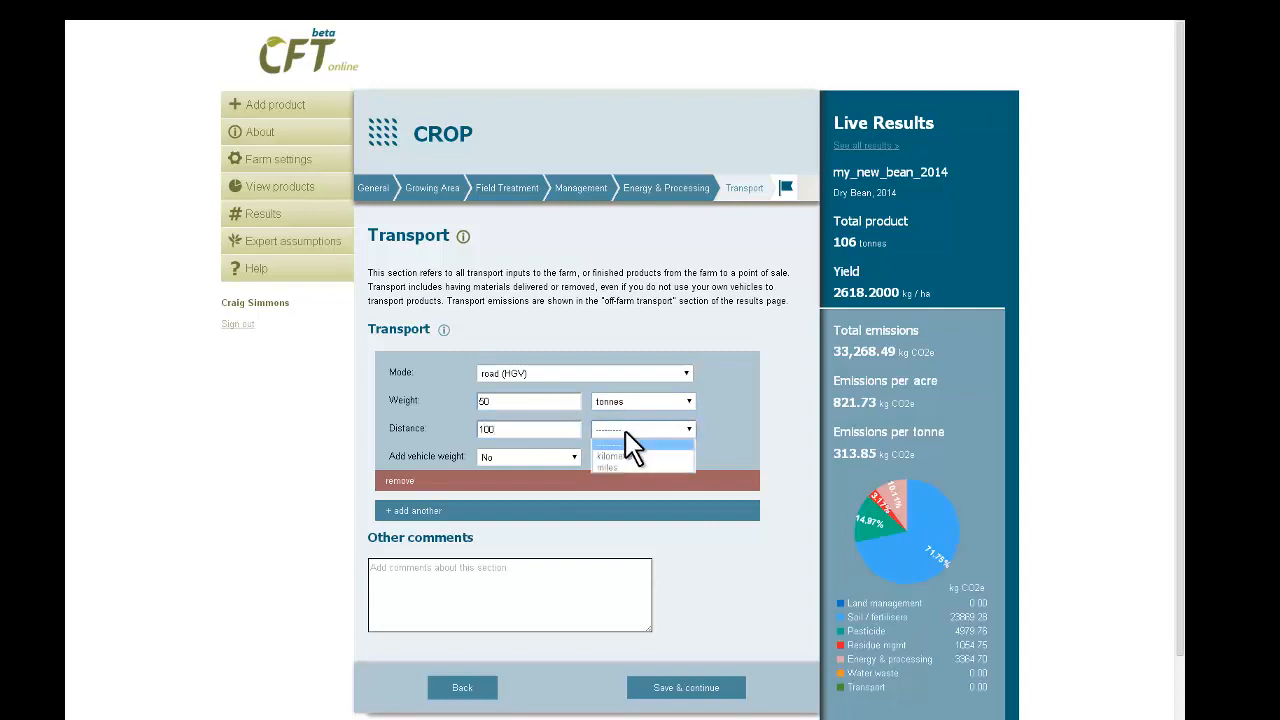
click(626, 458)
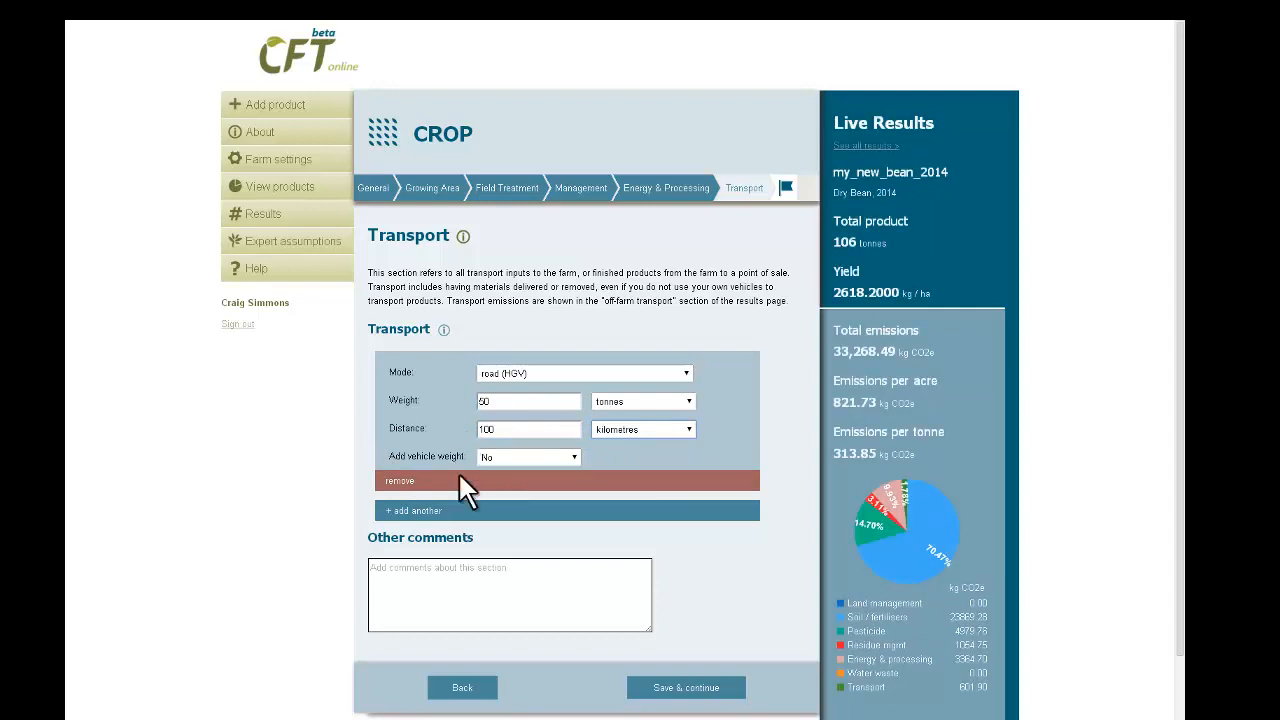
scroll(433, 460, down, 1)
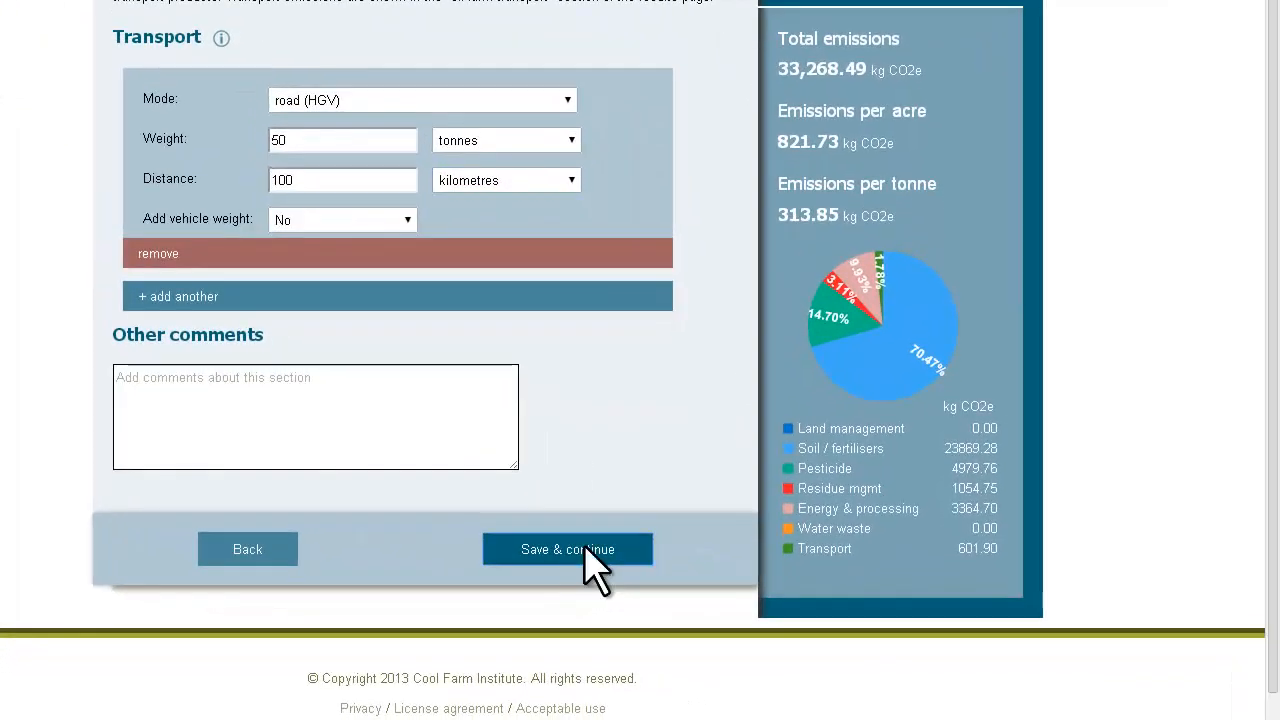
click(700, 619)
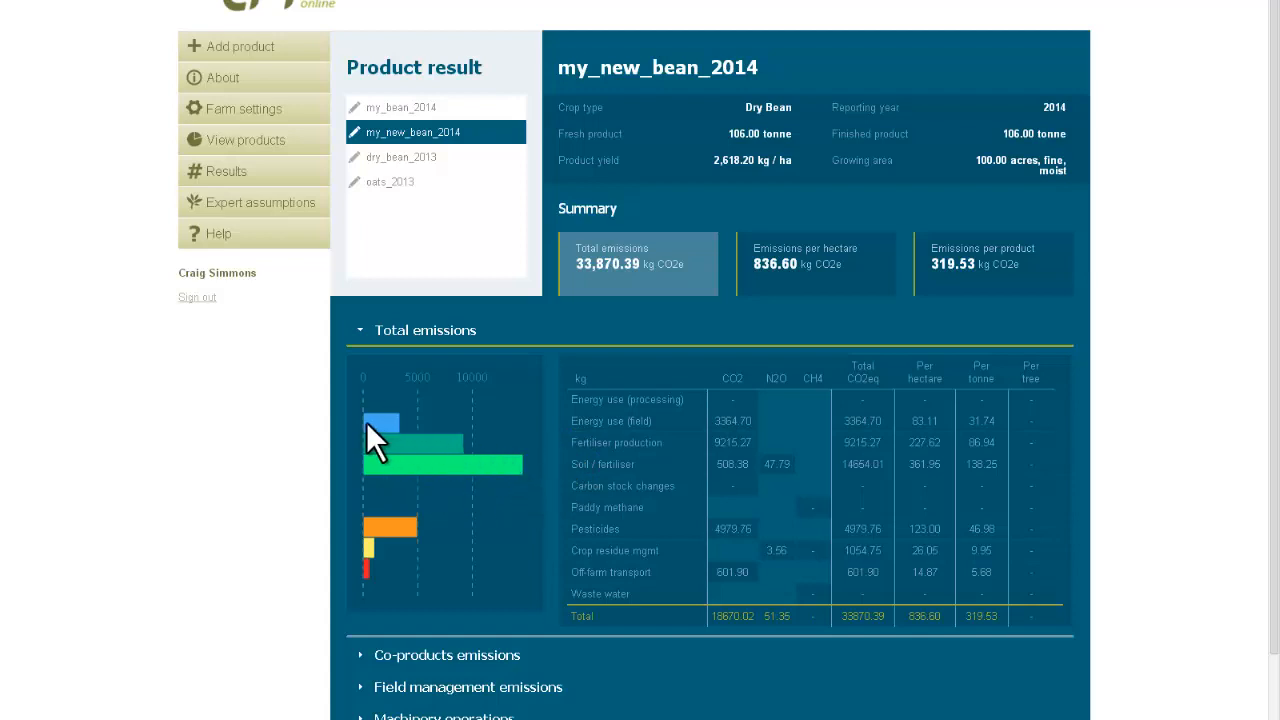
Step: Examine the my_new_bean_2014 results for field management, machinery operations and transport, ending back at the total emissions breakdown
scroll(449, 423, down, 1)
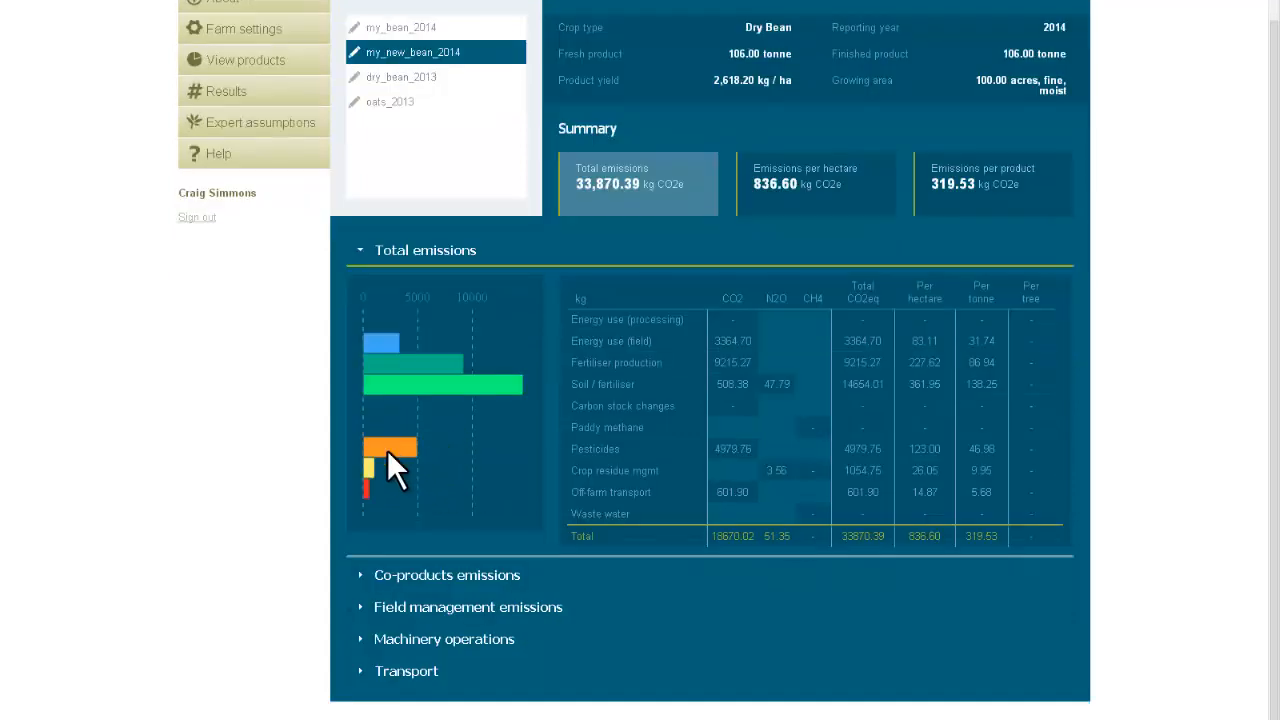
scroll(493, 442, down, 1)
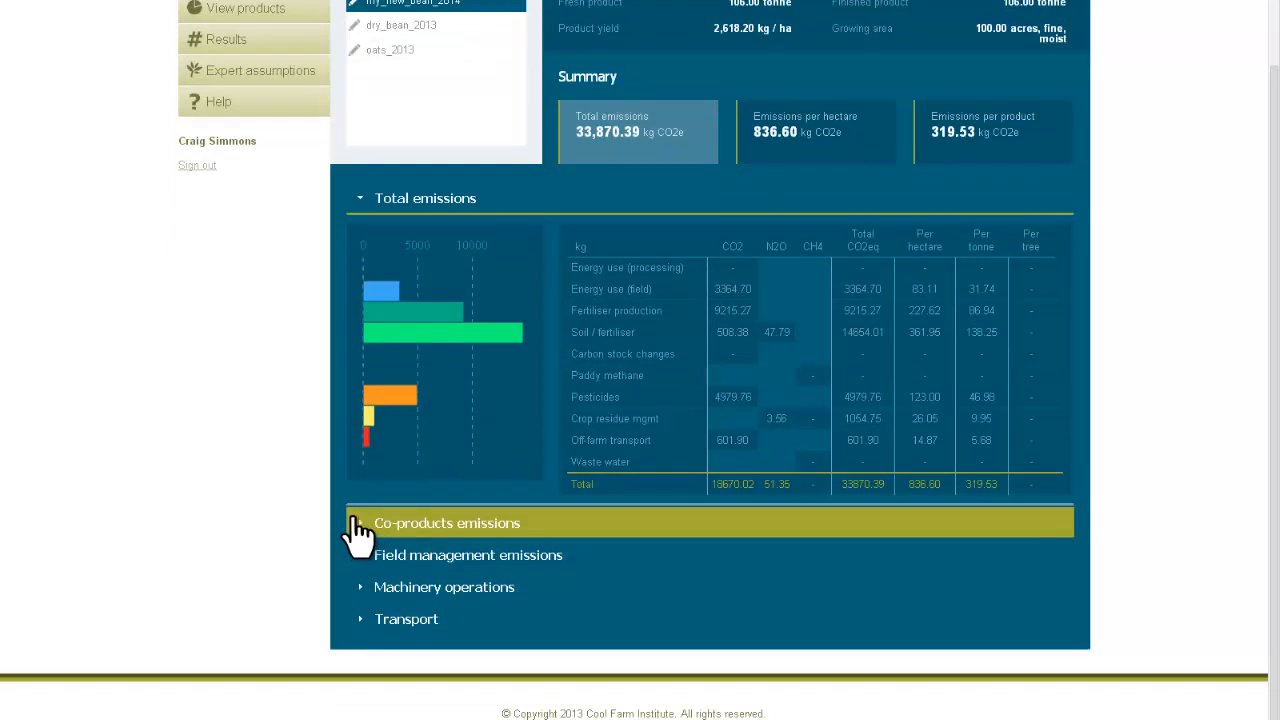
click(362, 558)
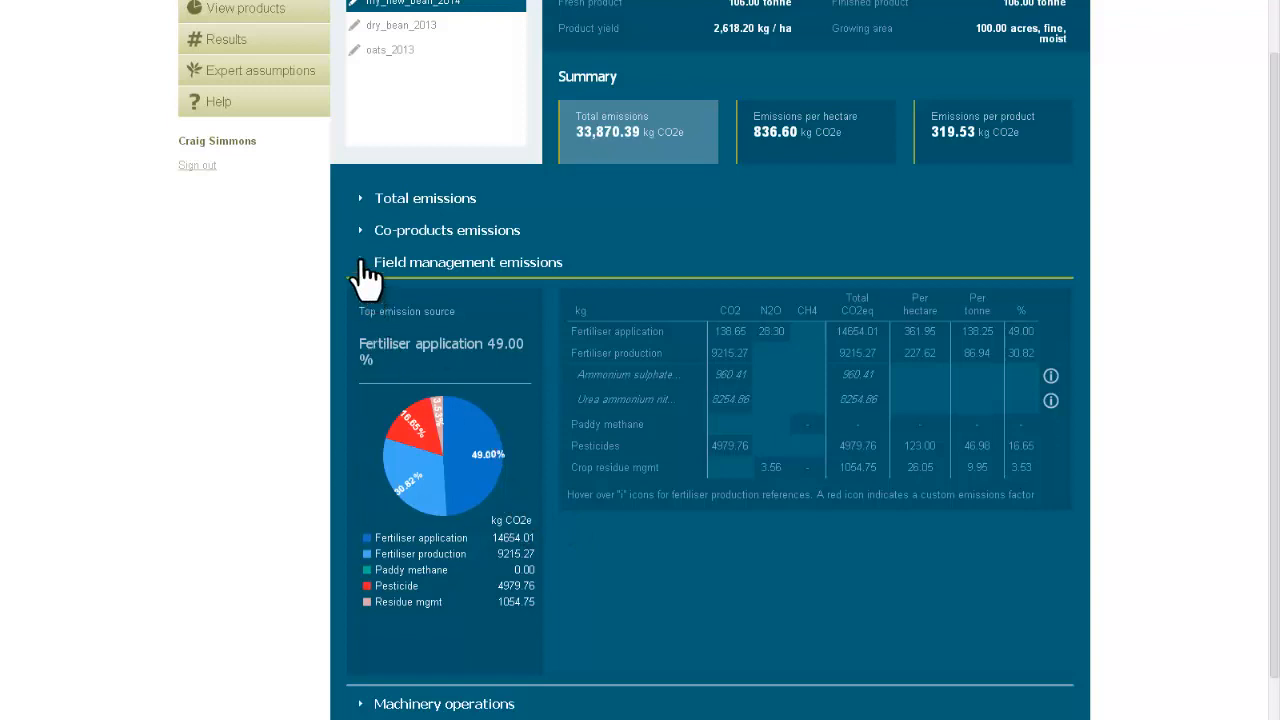
click(358, 705)
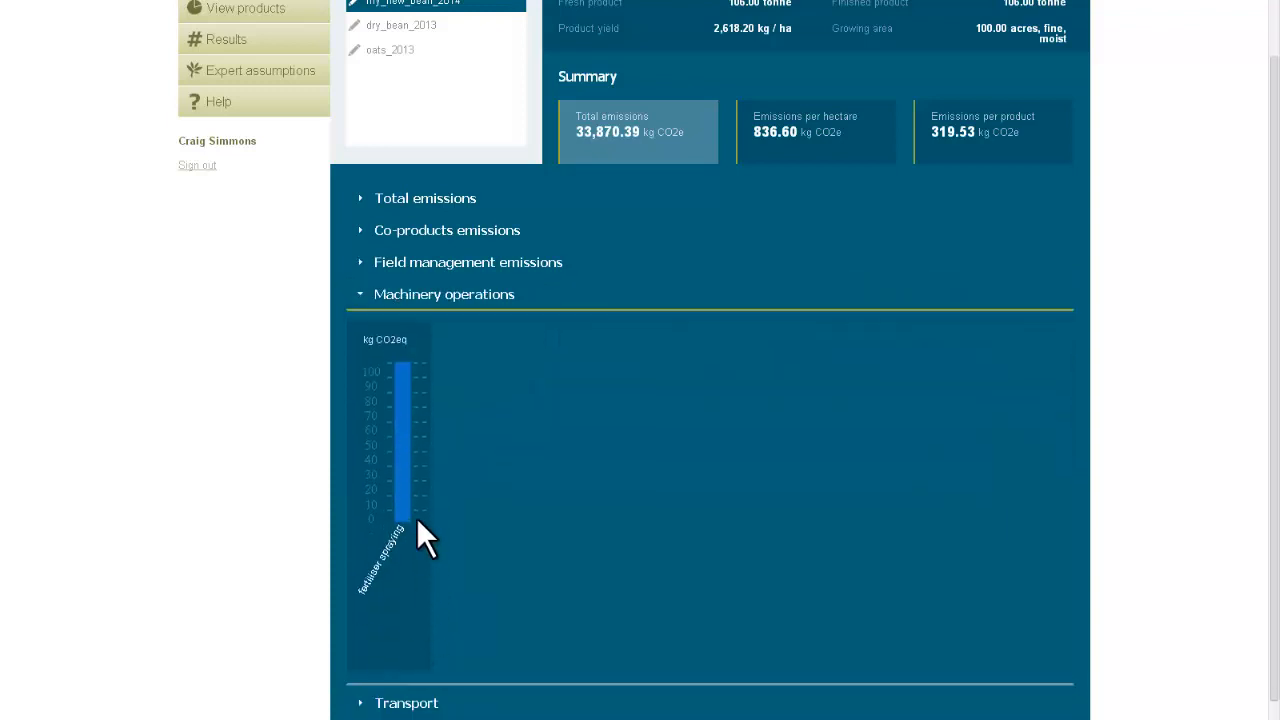
click(358, 703)
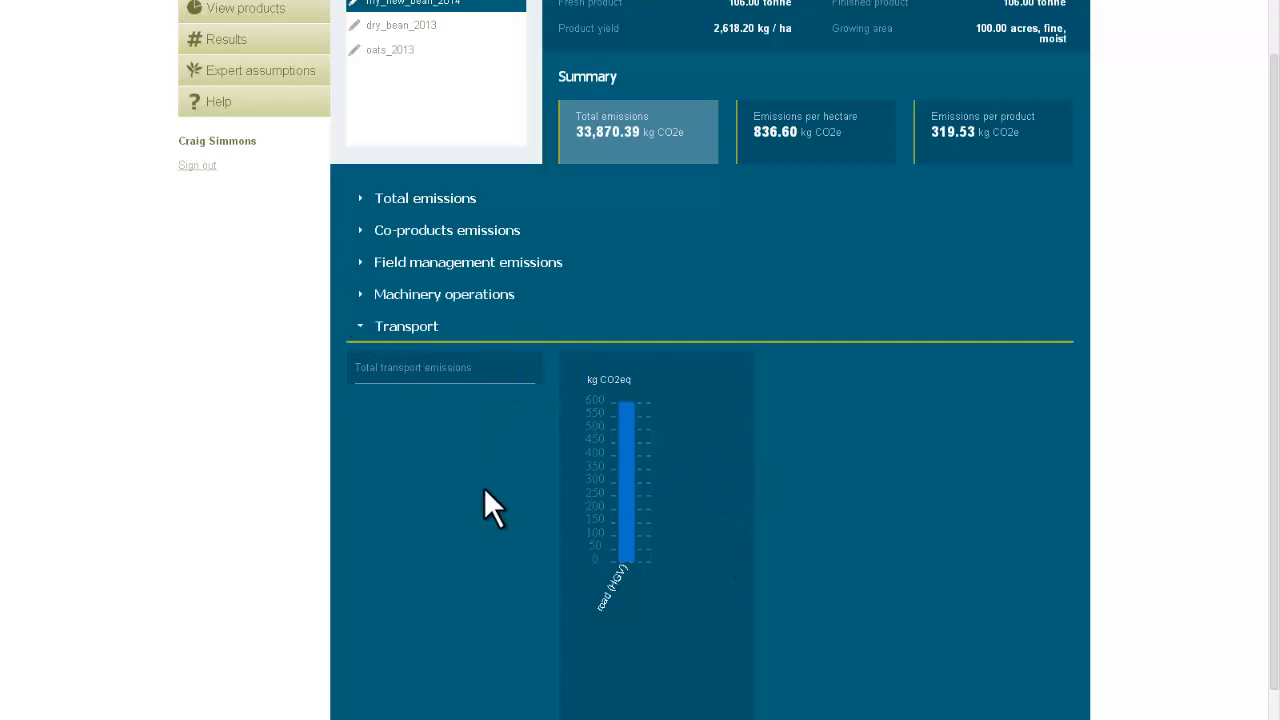
scroll(390, 306, up, 1)
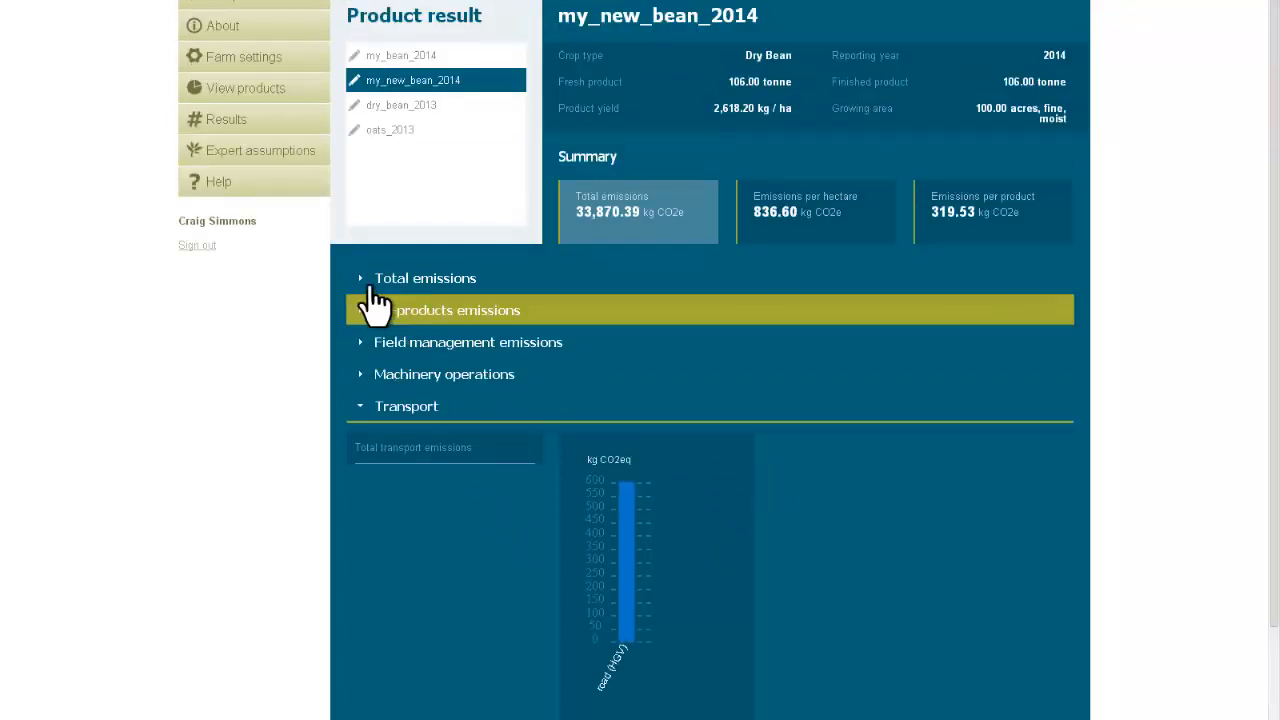
click(360, 285)
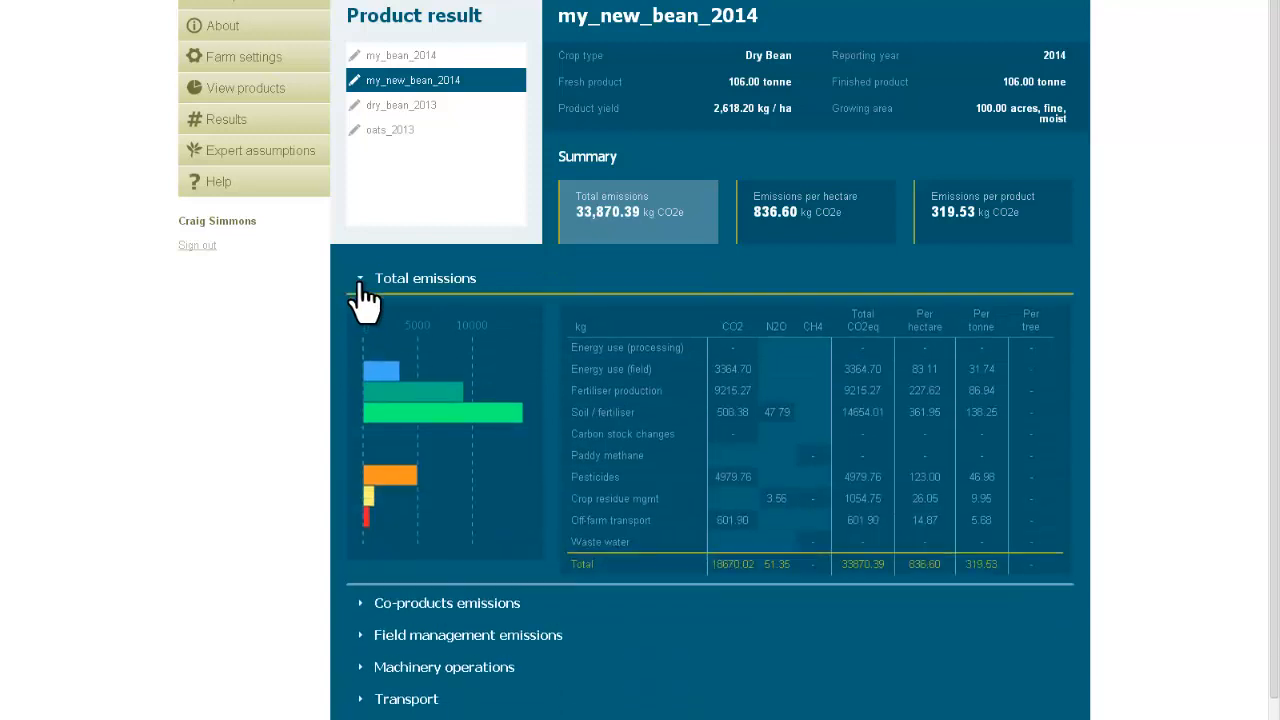